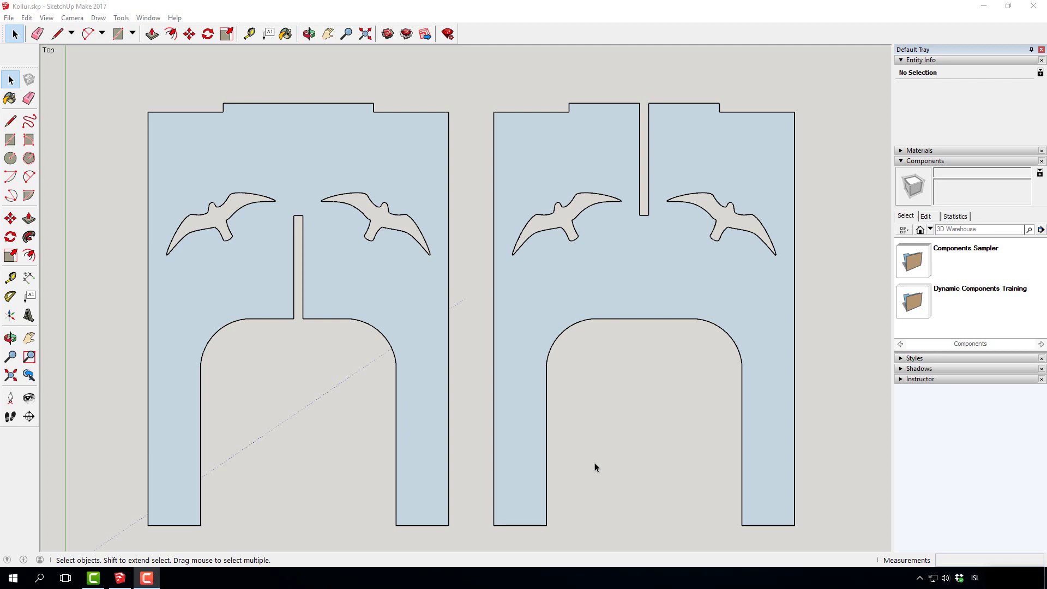
- Push/Pull the face of the panel with the lower centre slot to a thickness of 12 mm
left_click(11, 338)
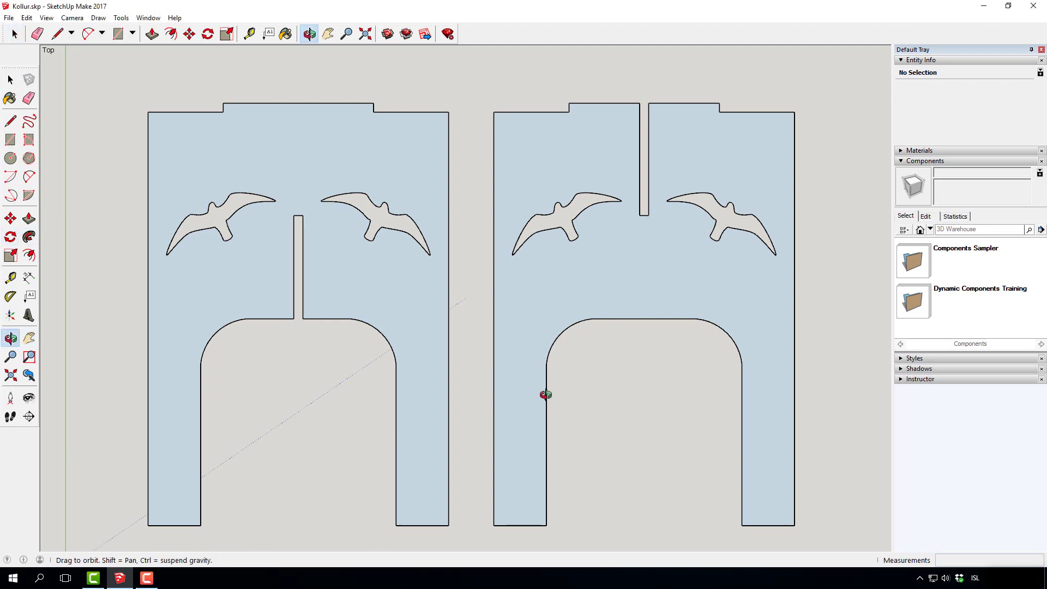
key("space")
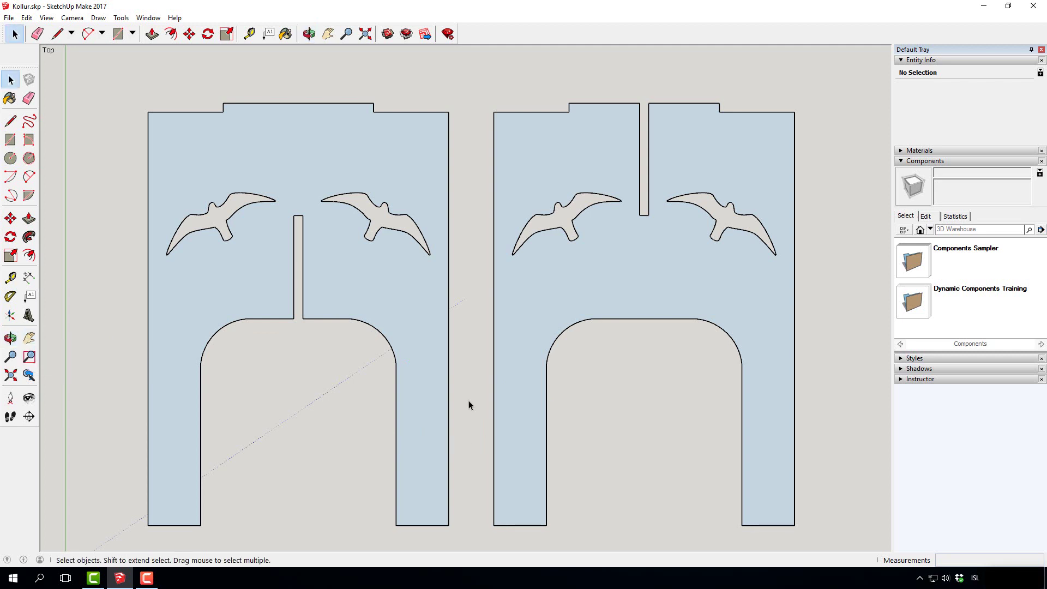
scroll(519, 419, "down", 1)
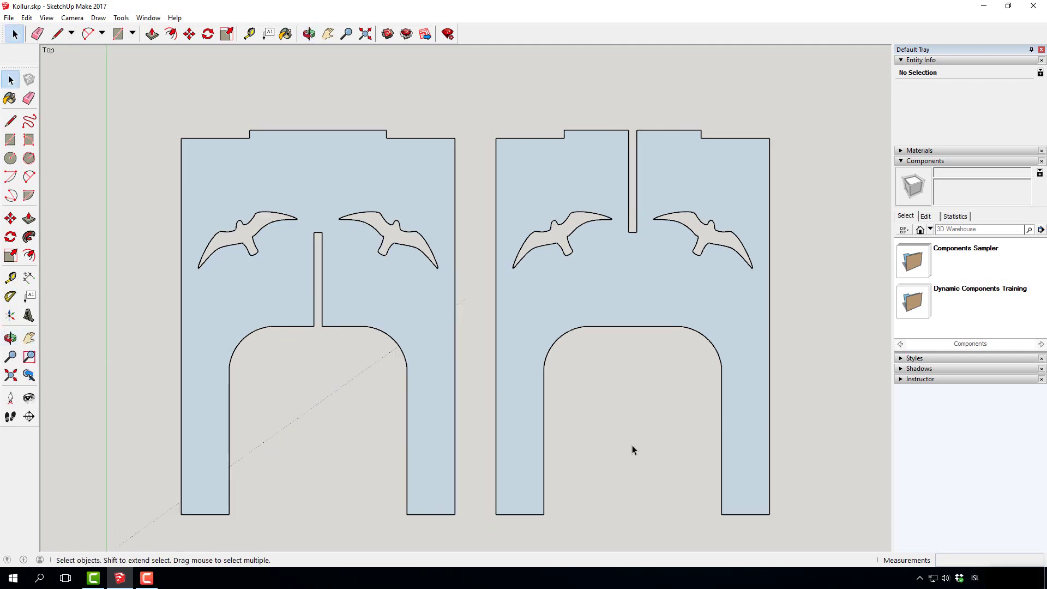
middle_click_drag(633, 449, 631, 158)
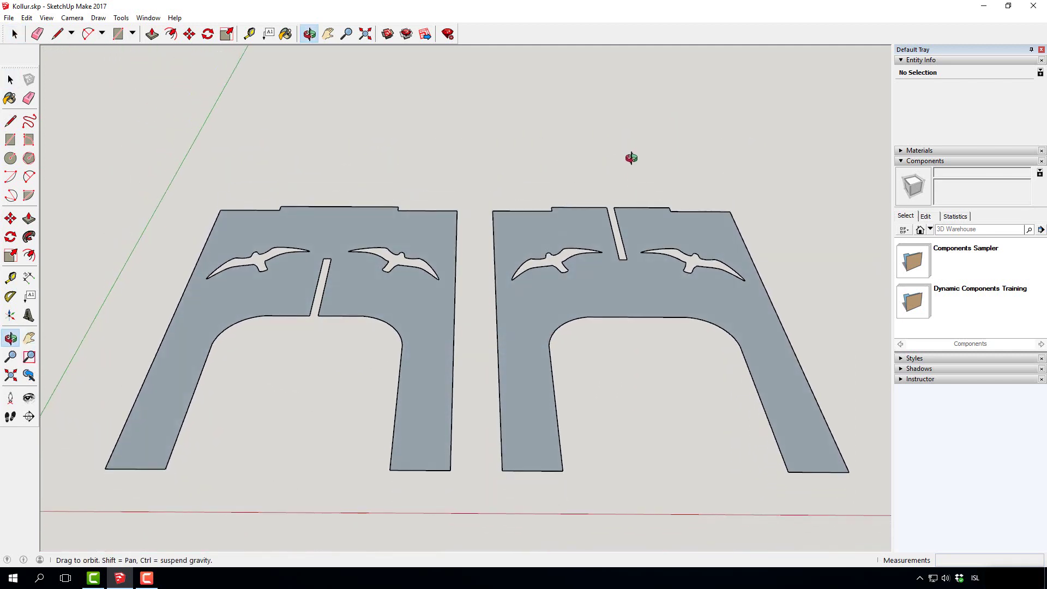
scroll(630, 171, "down", 2)
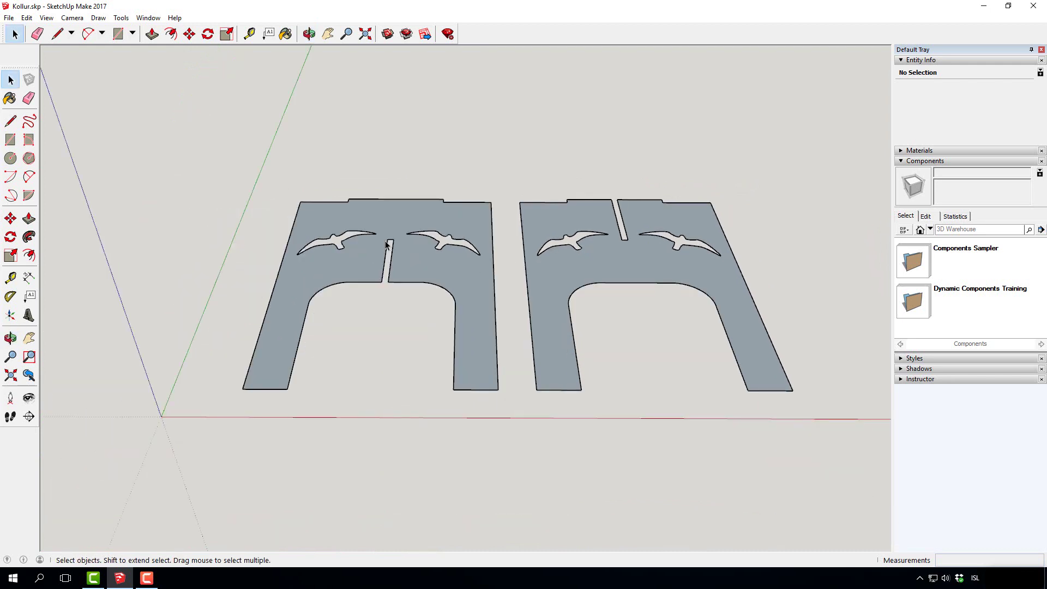
left_click(380, 224)
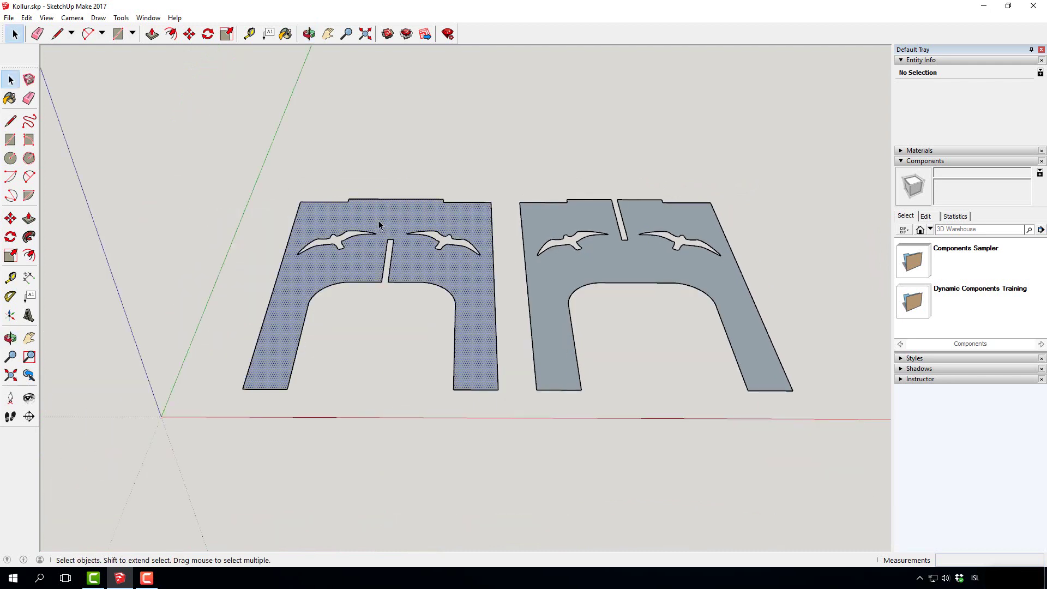
left_click(30, 219)
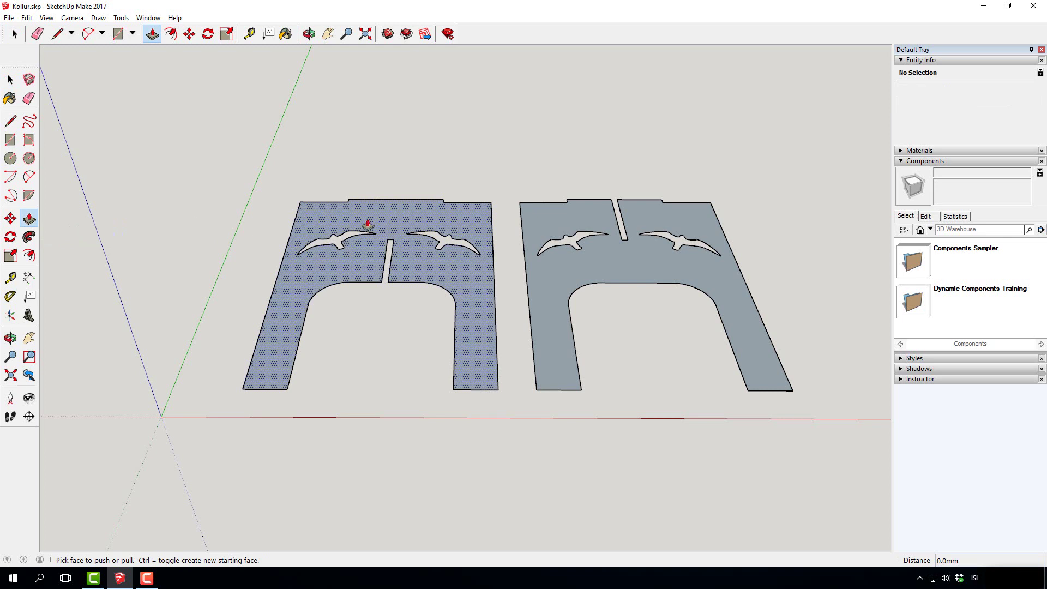
left_click_drag(366, 227, 370, 210)
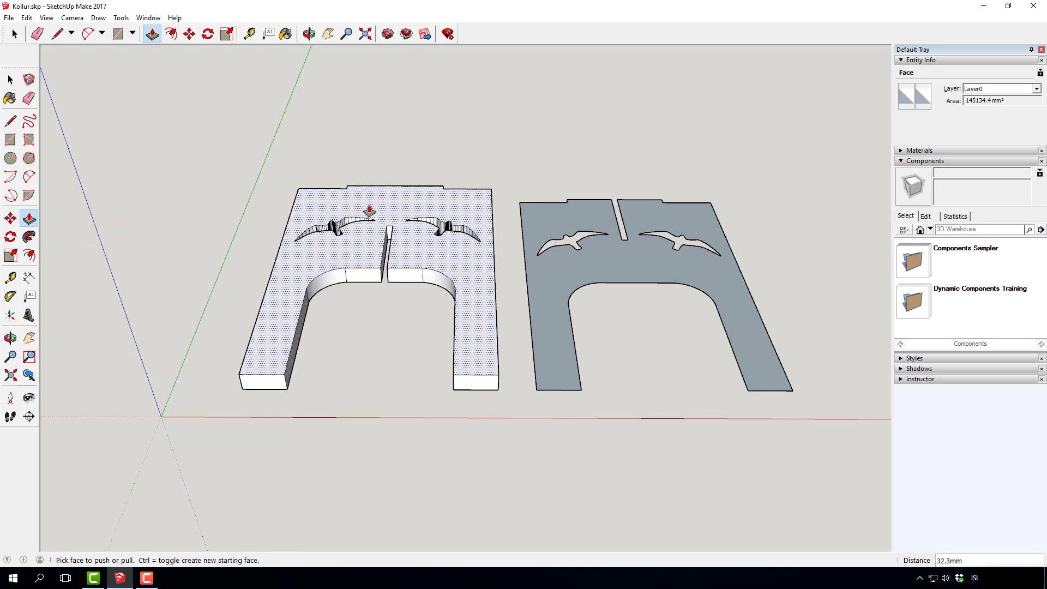
type("12")
key("Return")
- Push/Pull the face of the panel with the upper centre slot to a thickness of 12 mm
left_click_drag(585, 224, 586, 210)
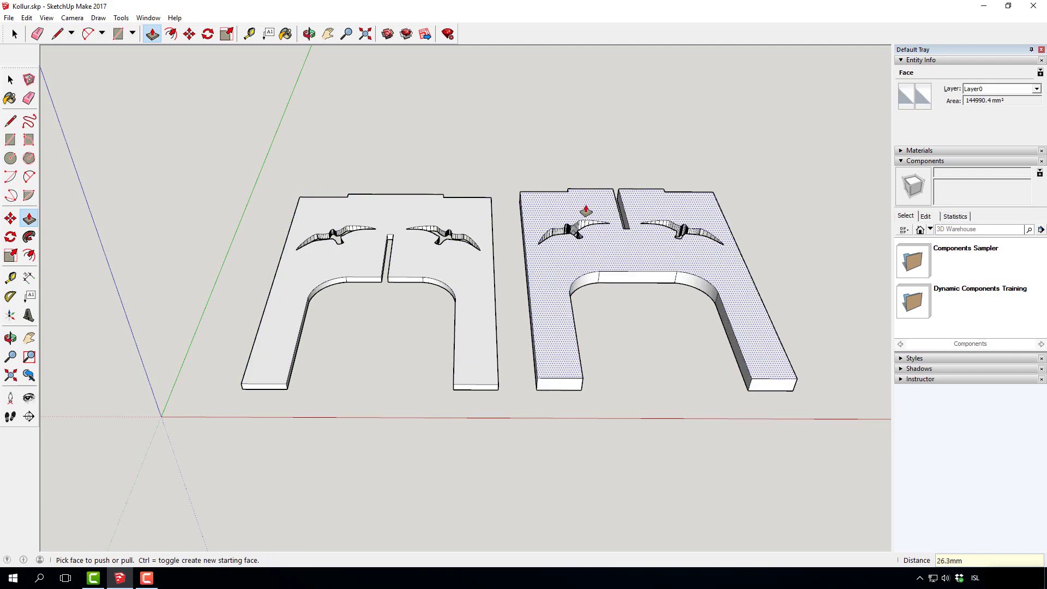
type("12")
key("Return")
scroll(627, 230, "up", 2)
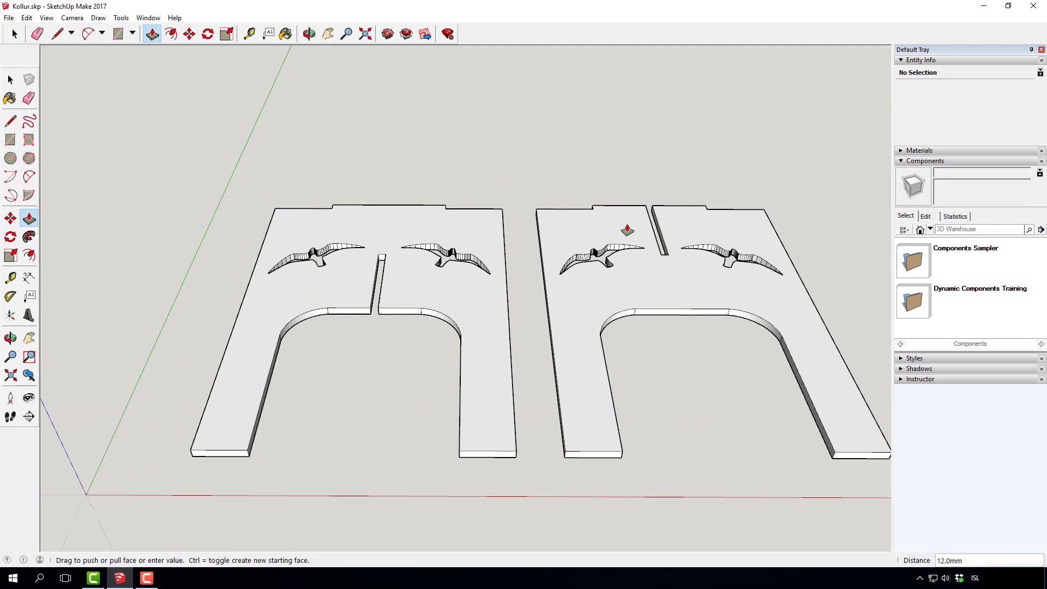
key("space")
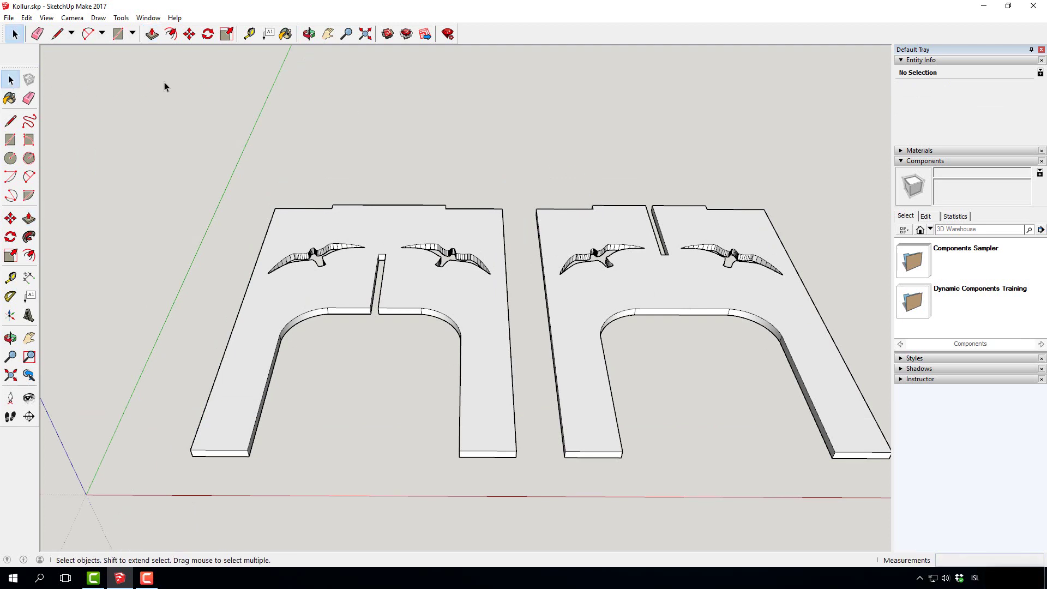
left_click(303, 233)
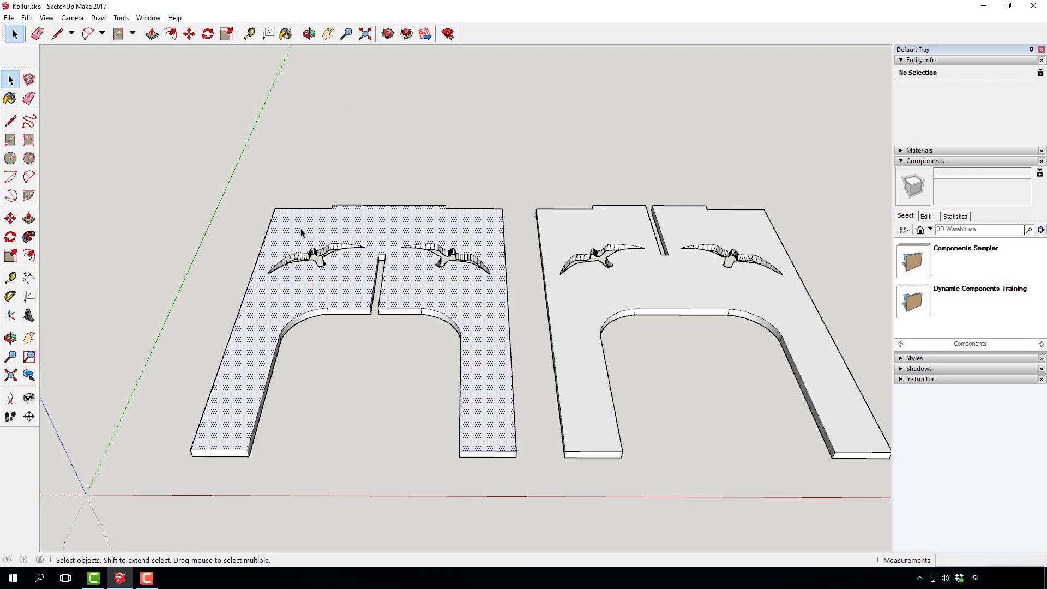
left_click(588, 225)
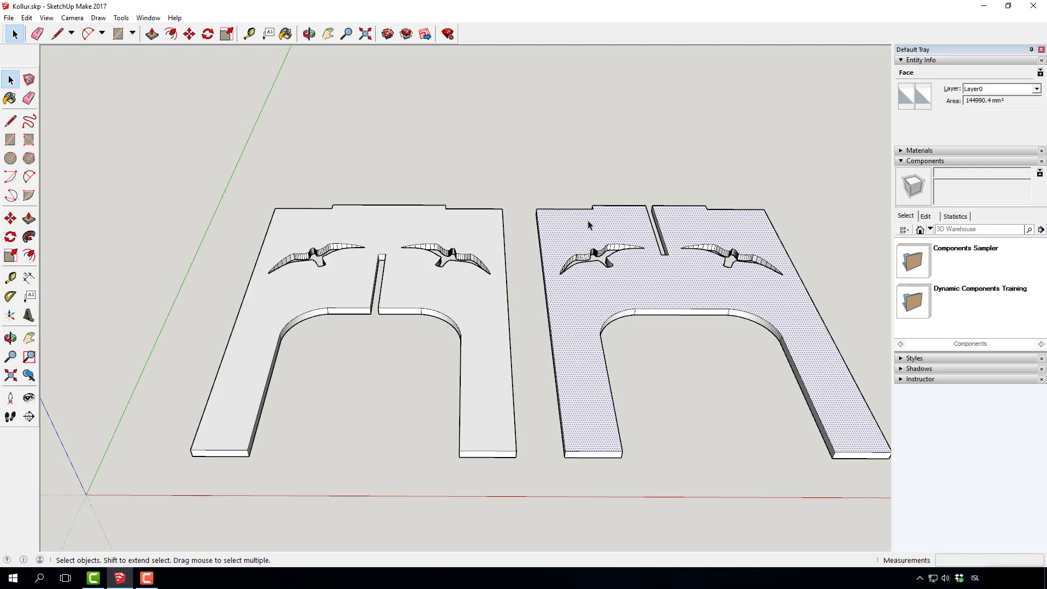
left_click(338, 182)
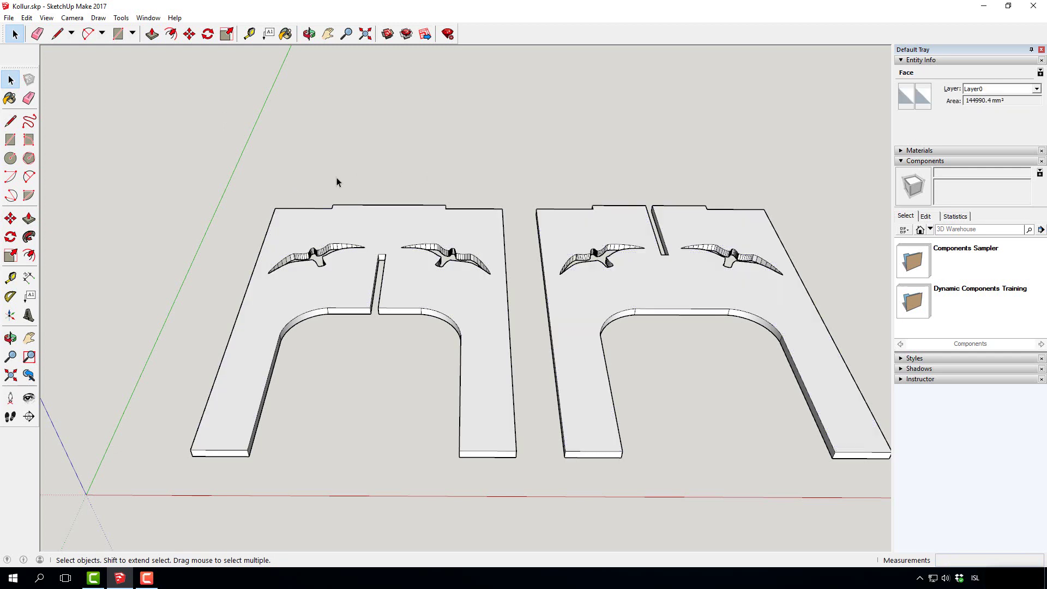
- Make all geometry of the lower-slot panel a component, keeping the default settings and replacing the selection
left_click(72, 18)
mouse_move(157, 54)
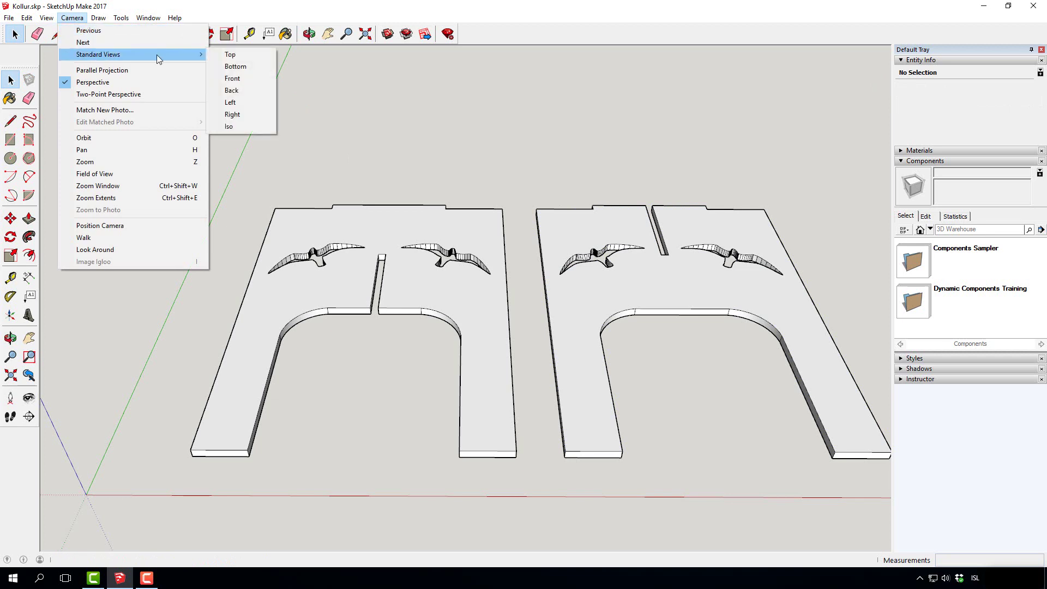
left_click(253, 58)
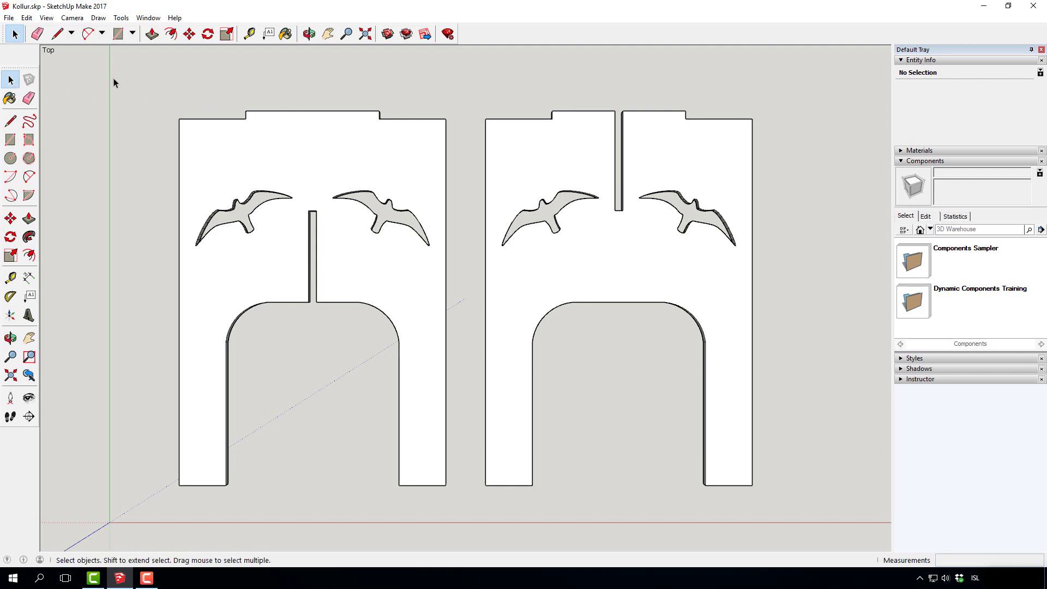
left_click_drag(129, 57, 466, 513)
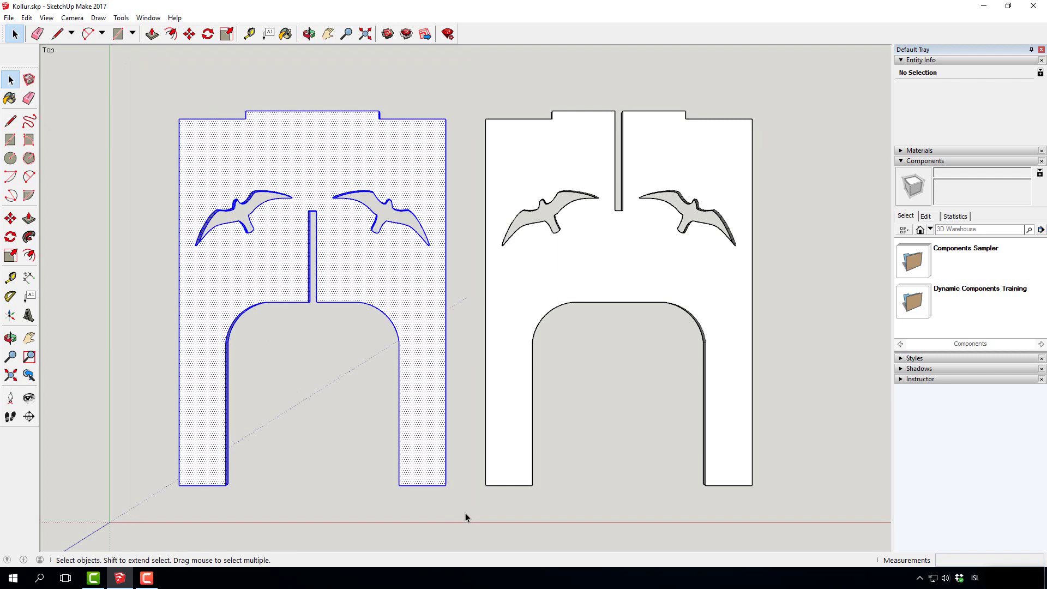
left_click(29, 80)
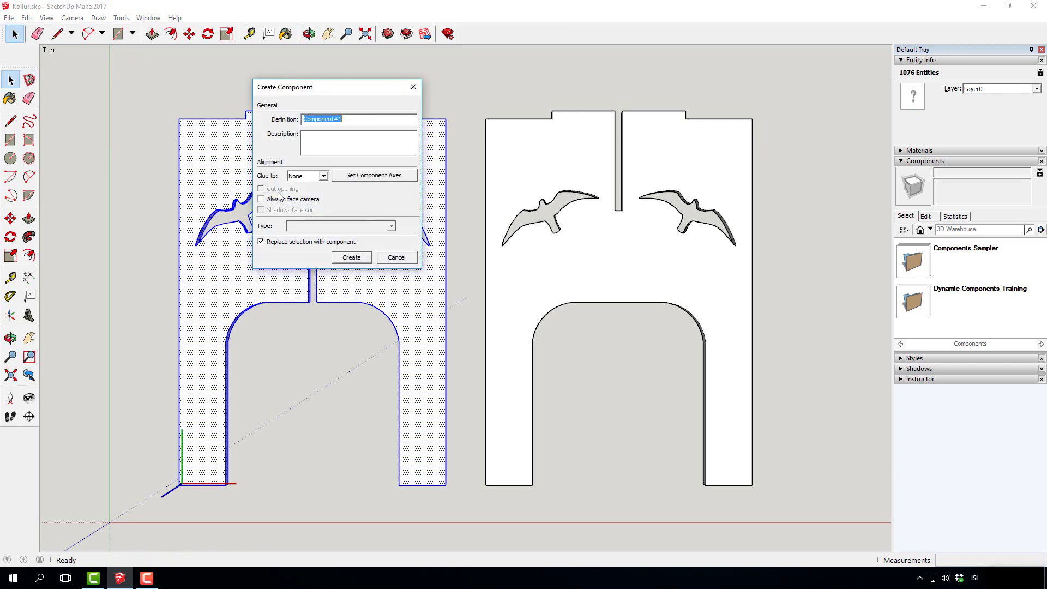
left_click(351, 258)
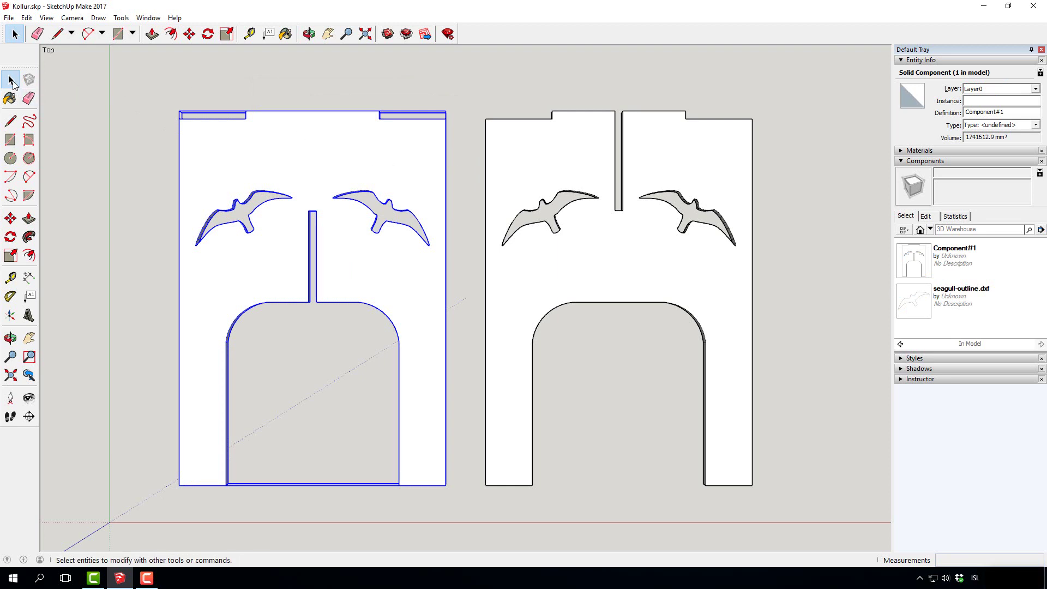
- Test-move the lower-slot panel component about 109 mm towards the other panel and about 105 mm back
left_click(195, 94)
left_click(235, 131)
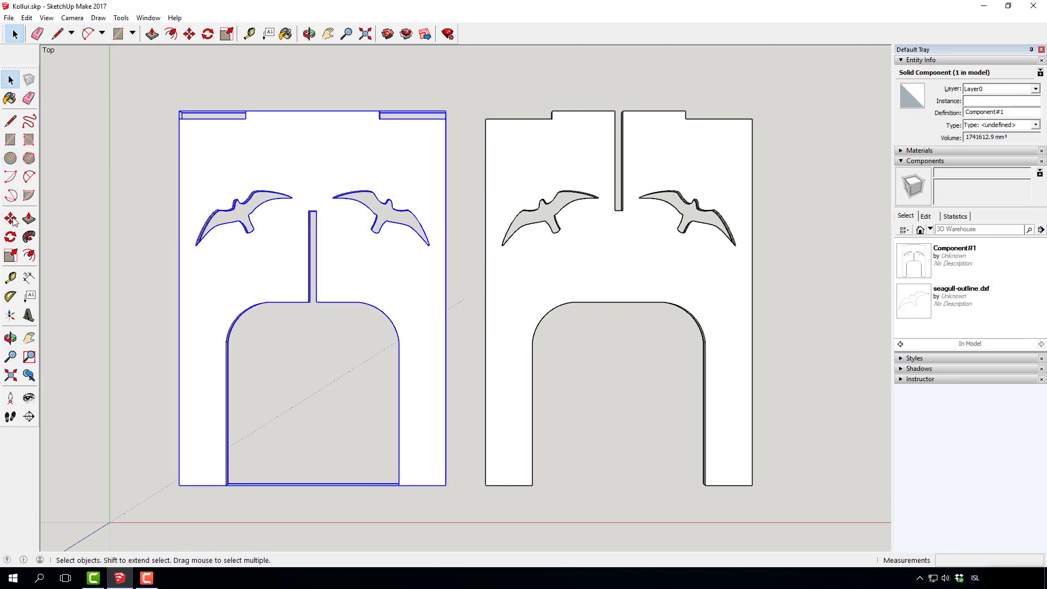
key("m")
left_click(206, 136)
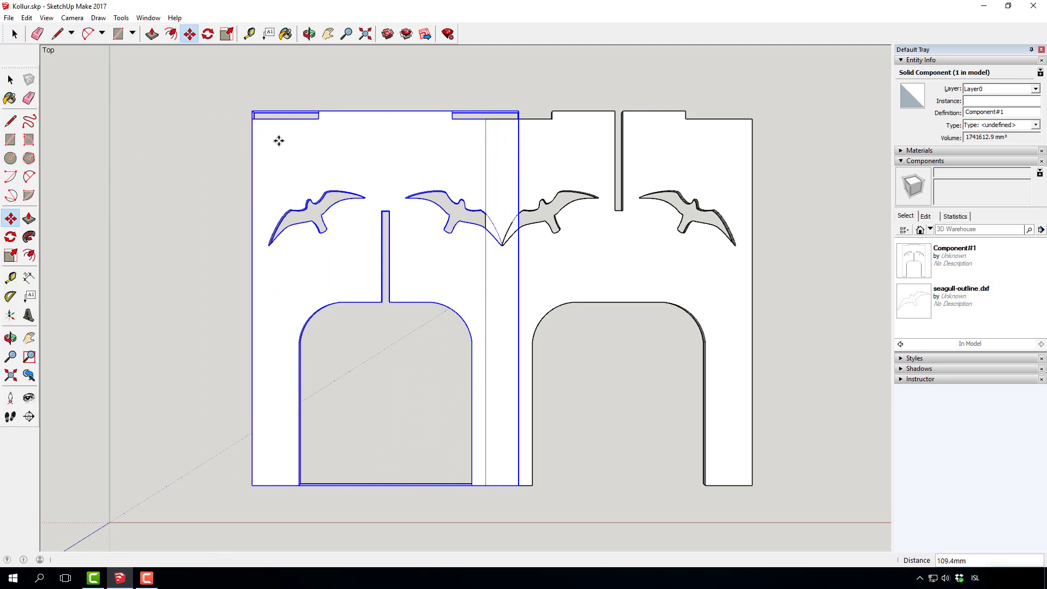
key("space")
left_click(104, 77)
key("m")
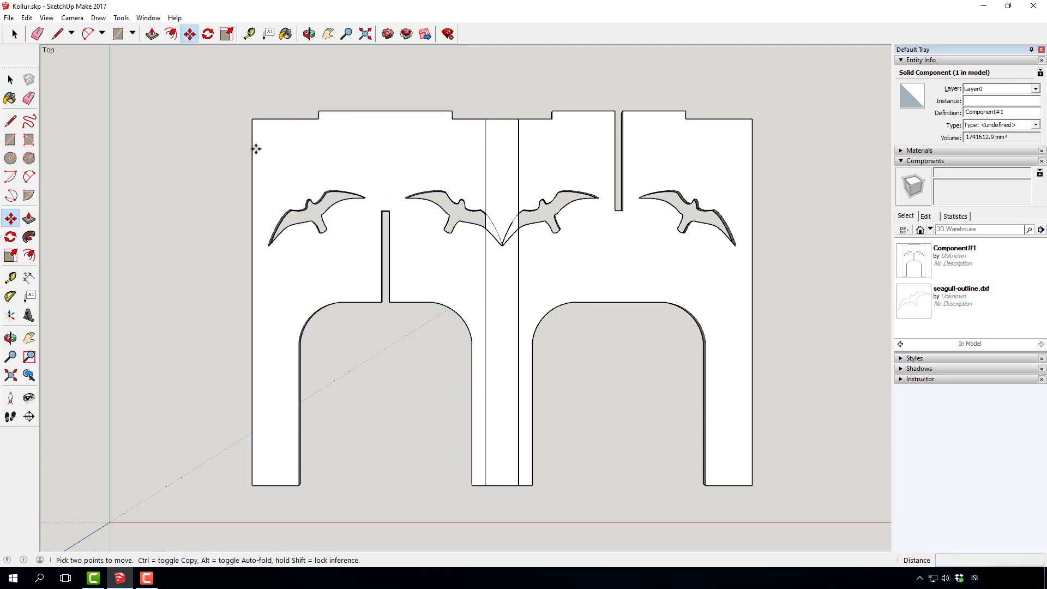
left_click(261, 149)
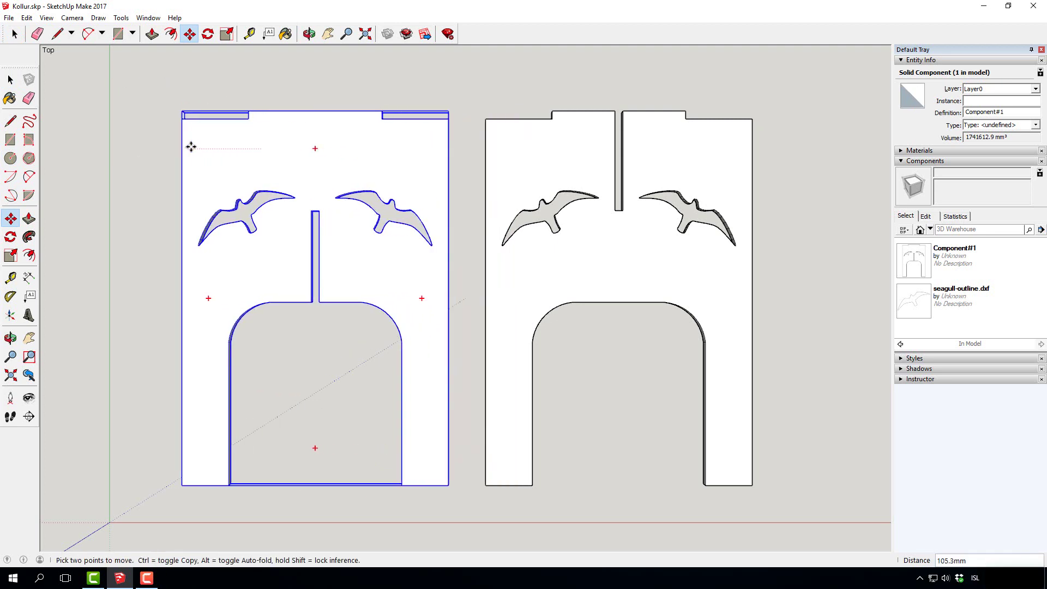
left_click(189, 148)
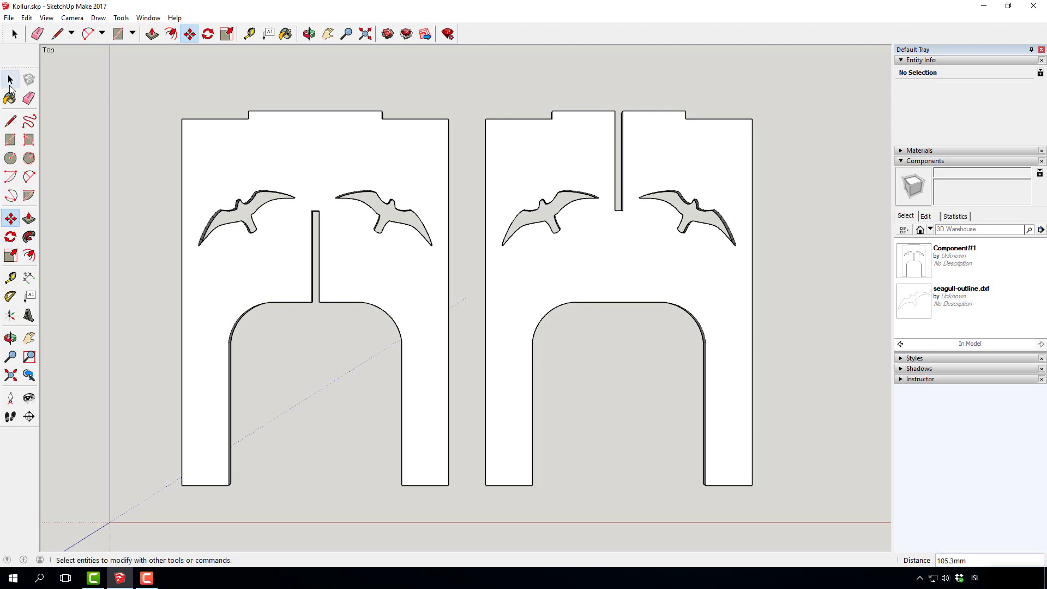
- Make all geometry of the upper-slot panel a second component with the default settings, and clear the selection
left_click(11, 79)
left_click_drag(464, 64, 778, 519)
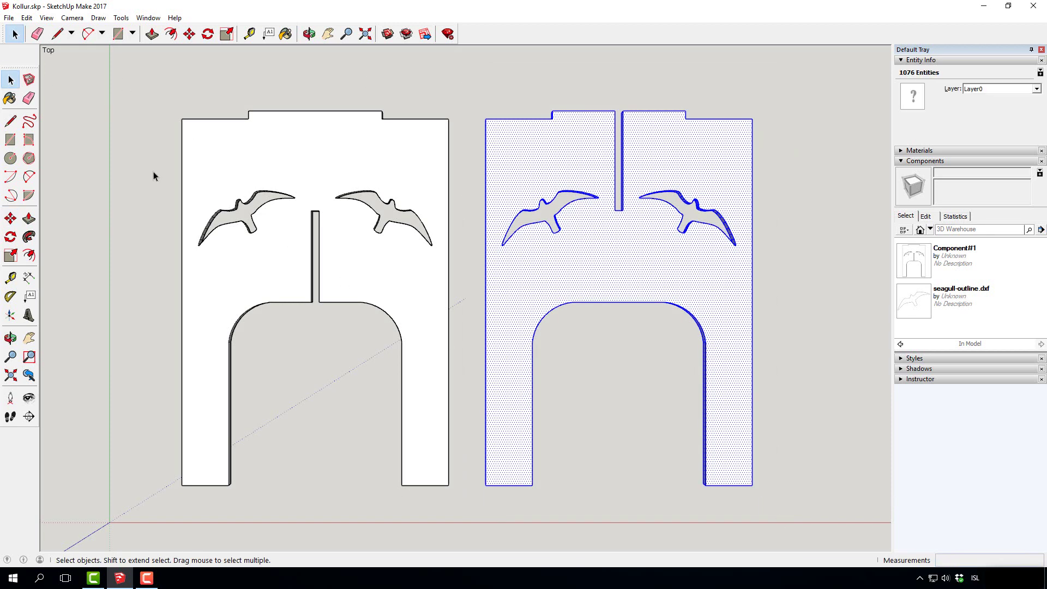
left_click(35, 77)
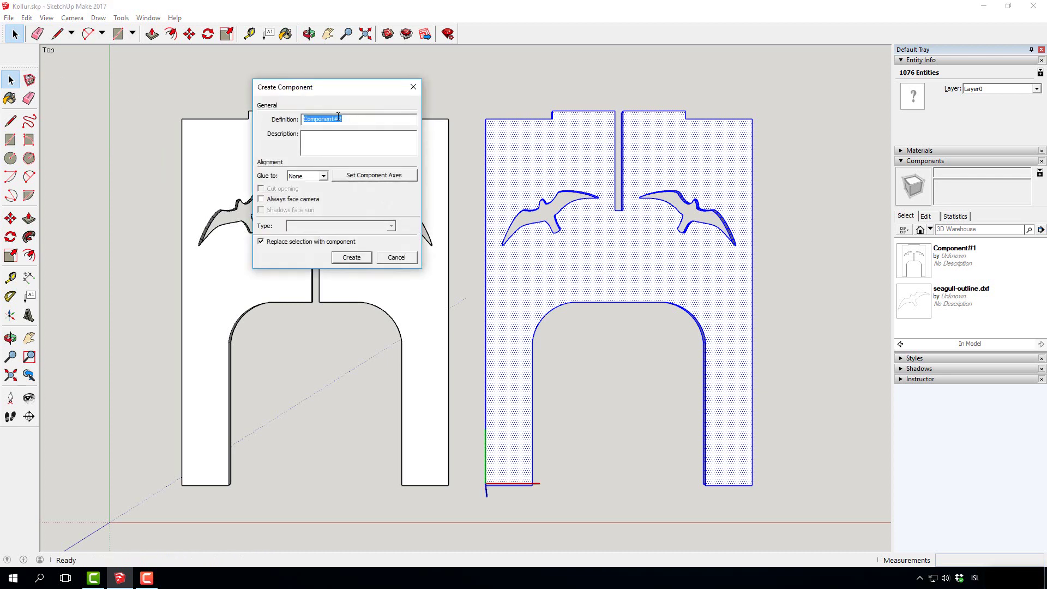
left_click(352, 258)
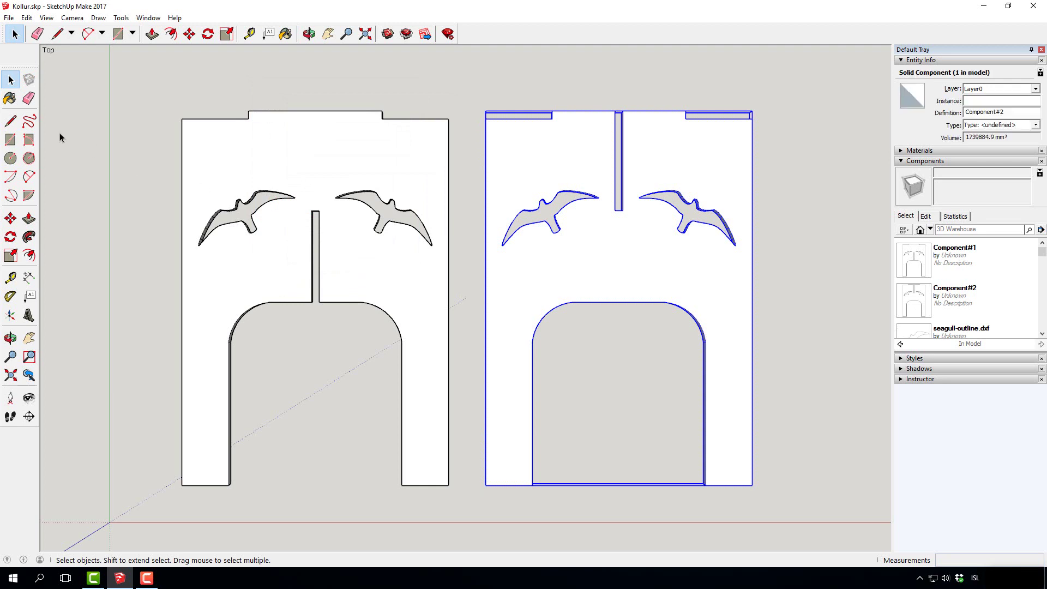
left_click(169, 93)
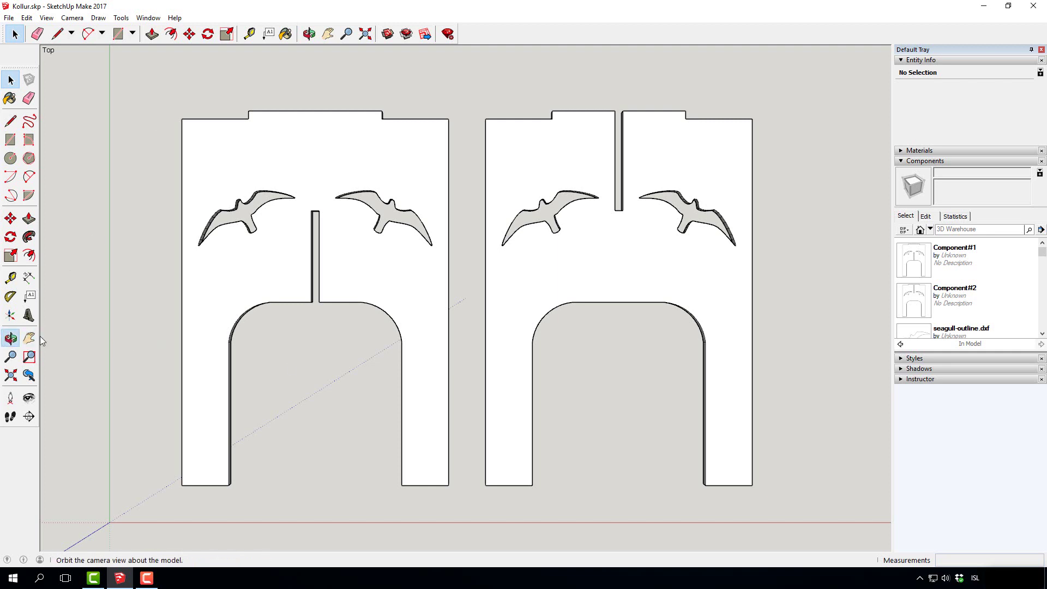
- Rotate the lower-slot panel component 90° about the green axis, pivoting at its leg end, onto its long side
key("o")
left_click_drag(318, 422, 186, 92)
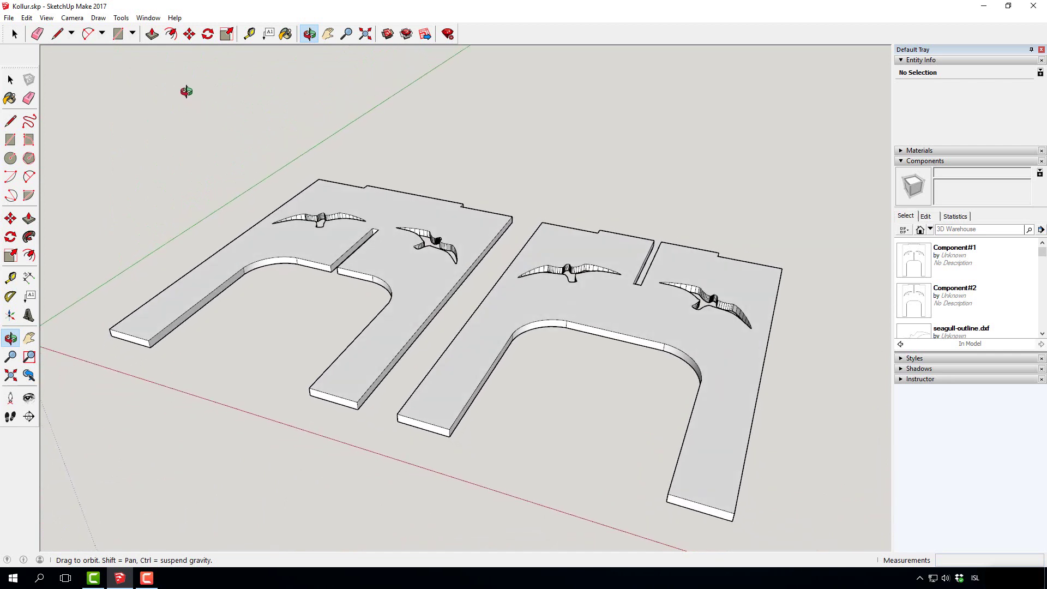
left_click(11, 238)
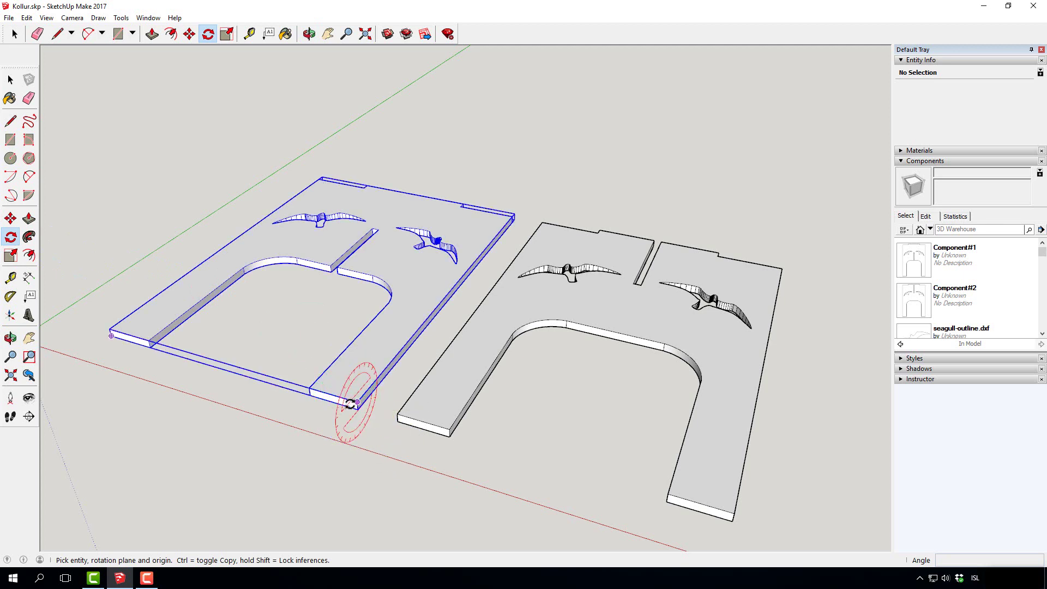
left_click_drag(334, 396, 217, 361)
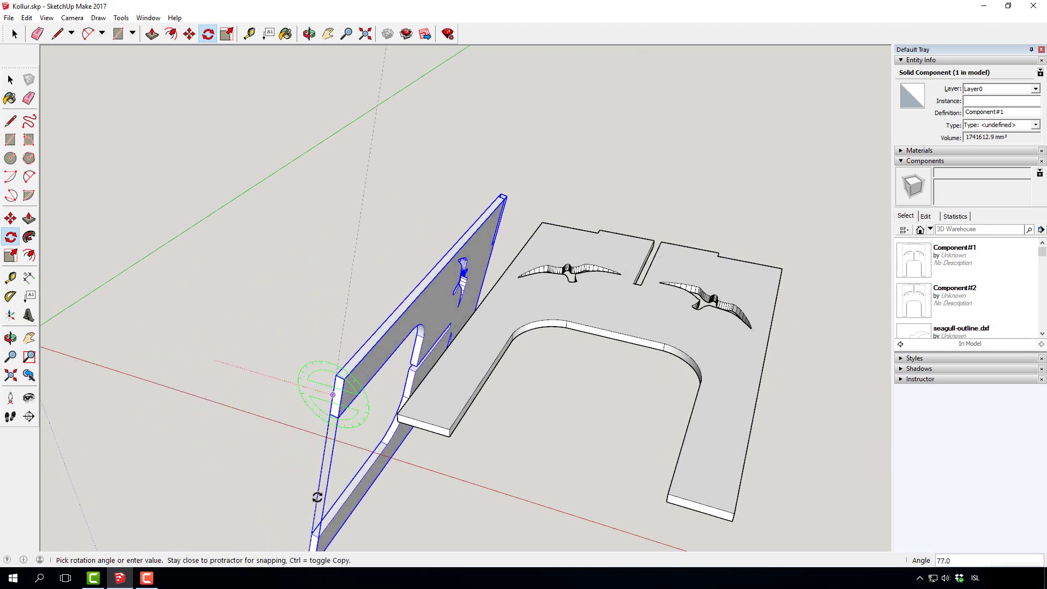
left_click(317, 497)
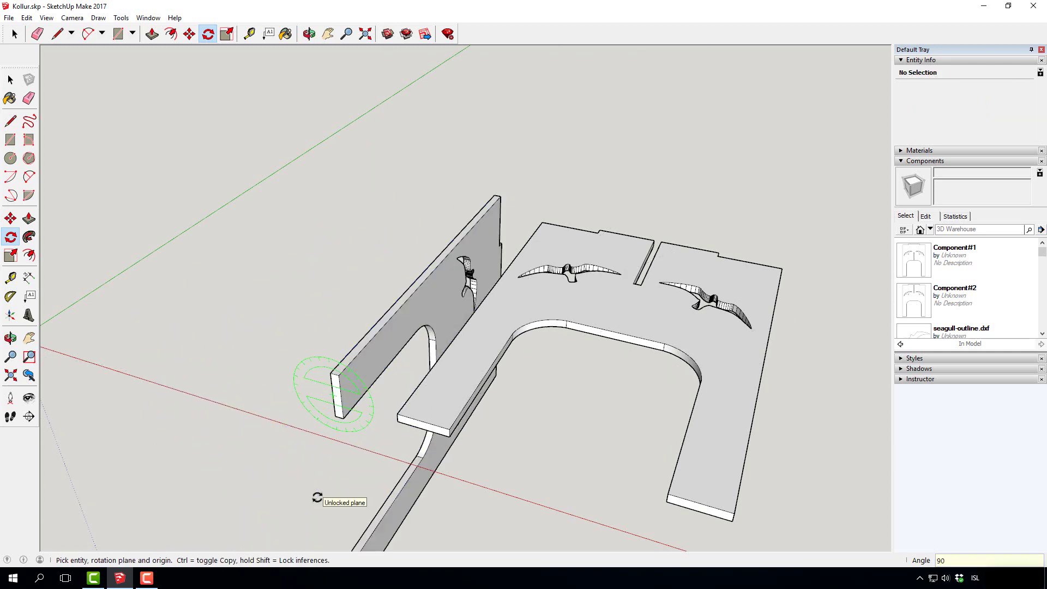
- Rotate the lower-slot panel component 90° about the red axis, pivoting at its leg end, so it stands upright on its legs
scroll(350, 271, "down", 3)
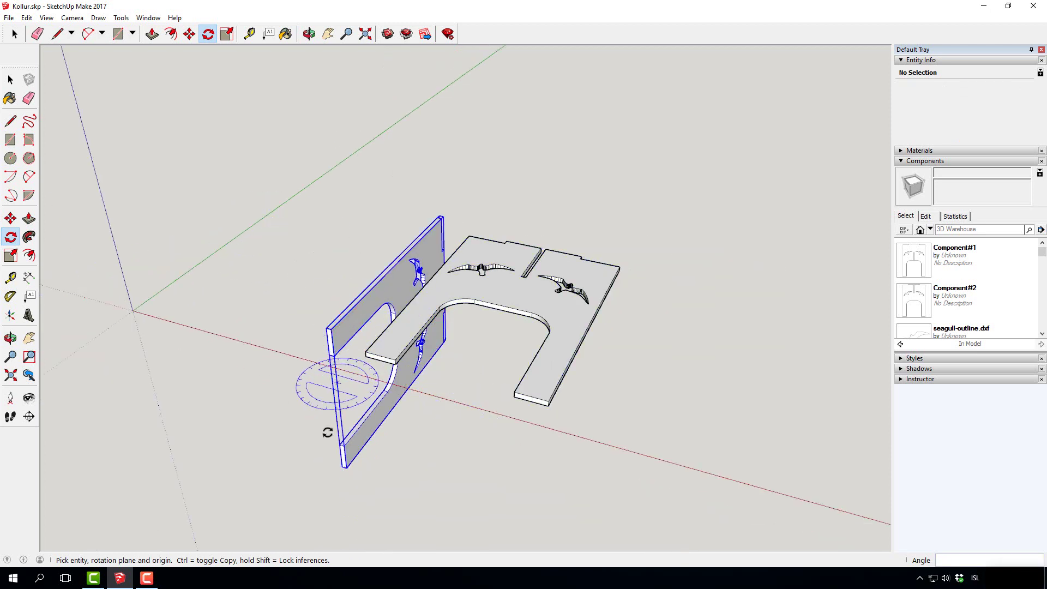
left_click(362, 447)
left_click(418, 374)
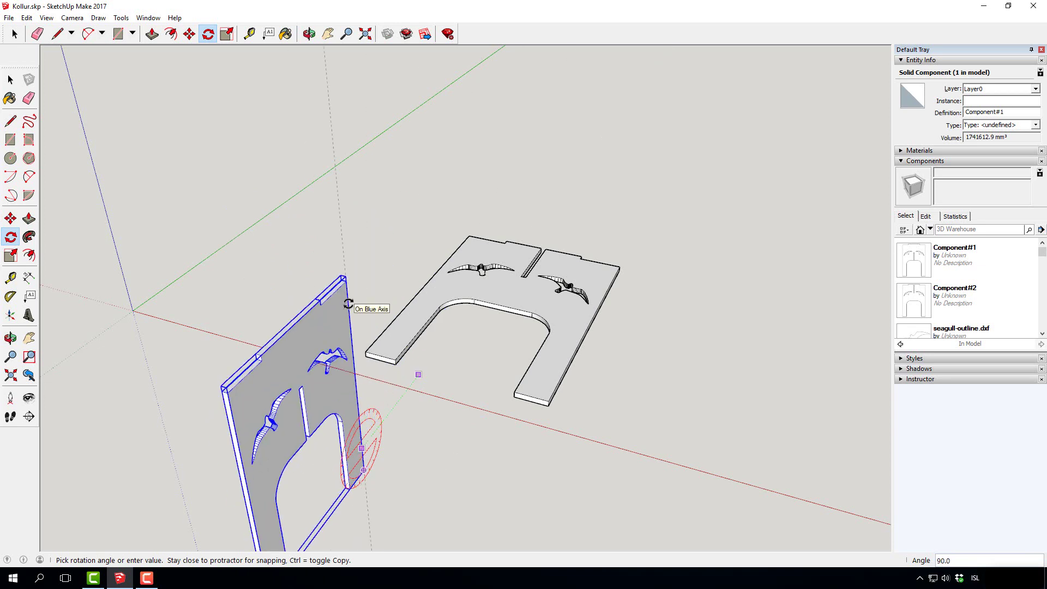
scroll(348, 303, "down", 2)
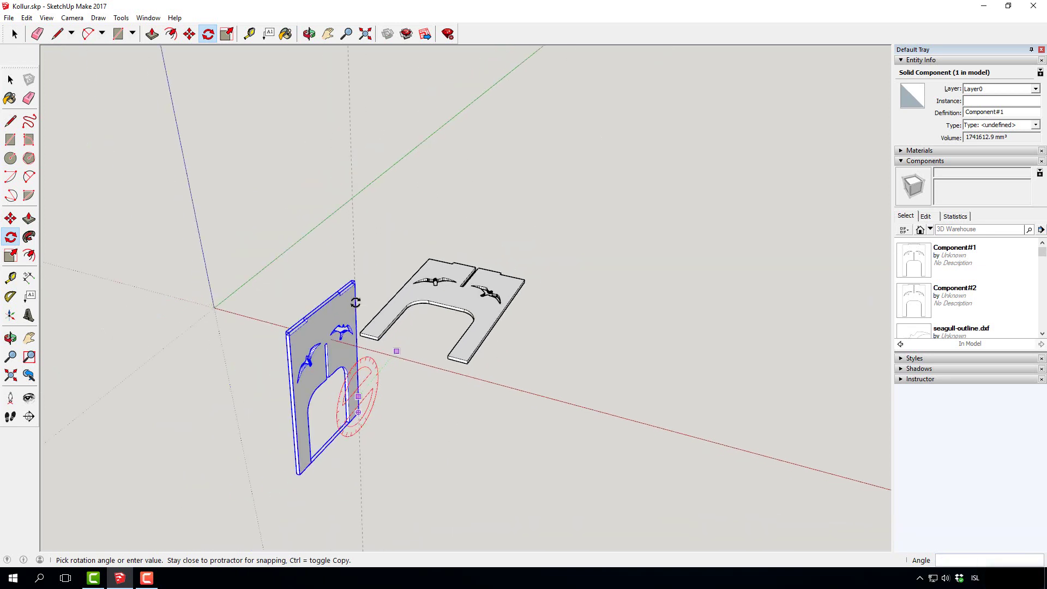
left_click(345, 314)
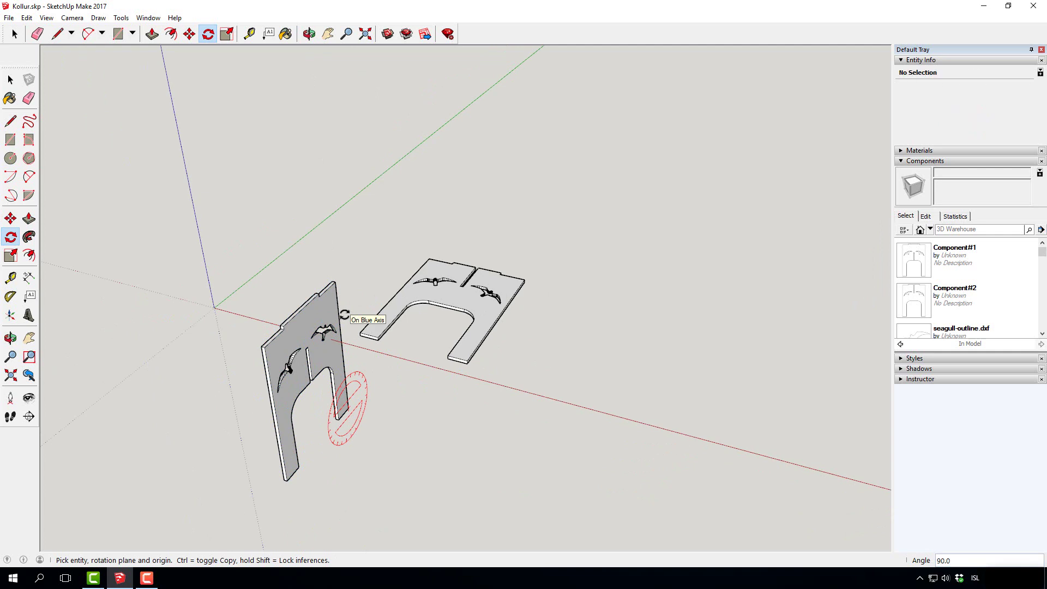
- Rotate the upper-slot panel component 90° about the red axis from its leg-end corner, so it stands upright on its legs
left_click(10, 80)
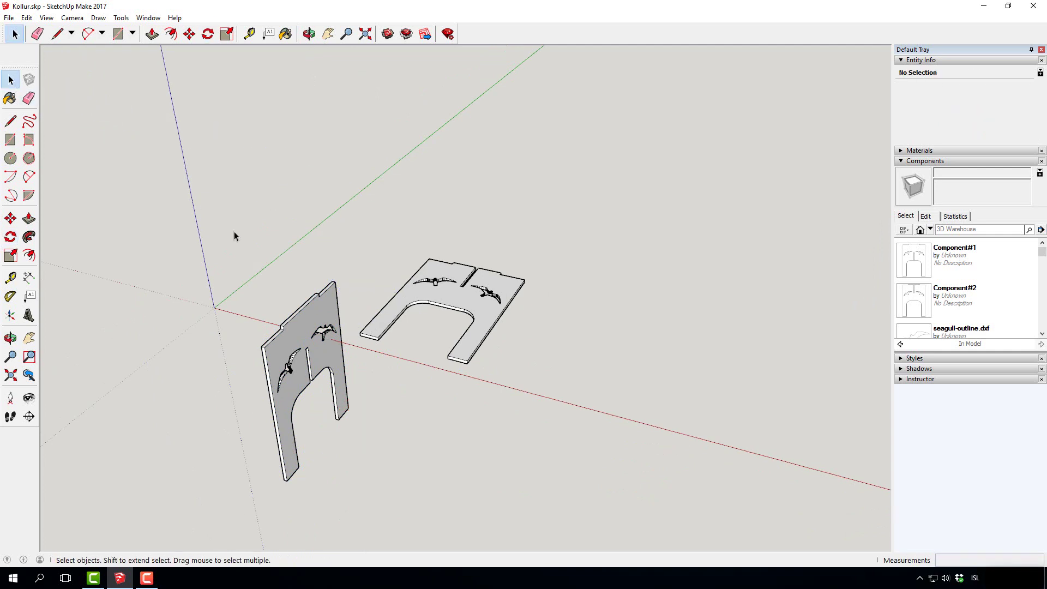
left_click(446, 296)
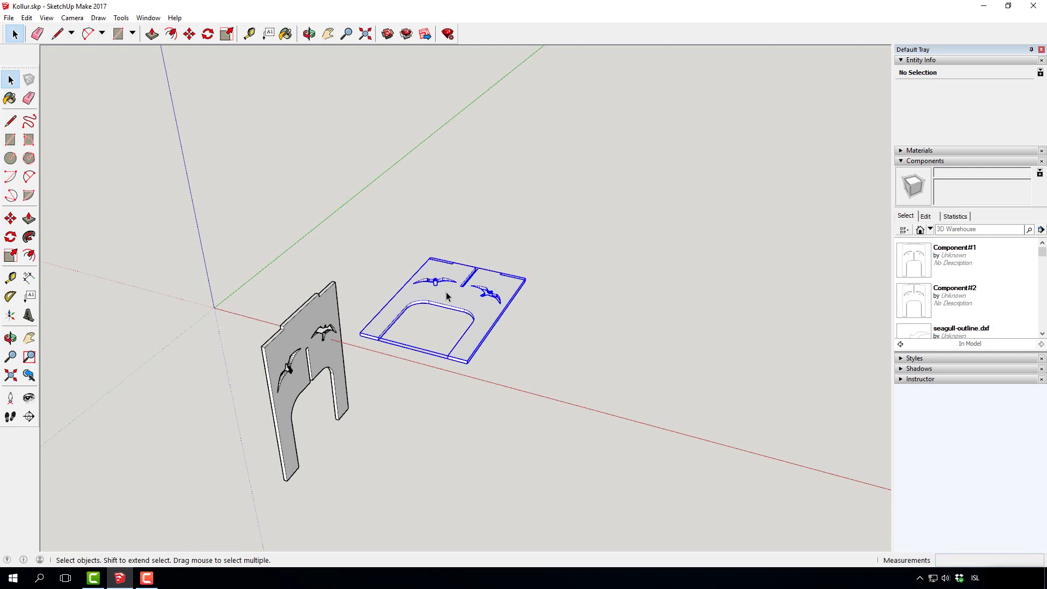
left_click(13, 238)
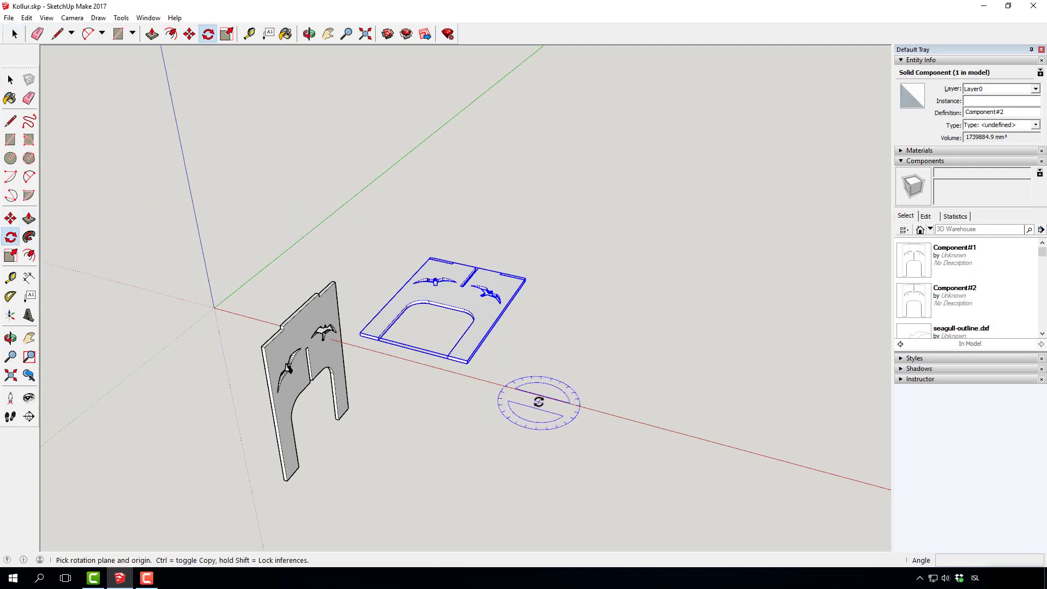
left_click(469, 363)
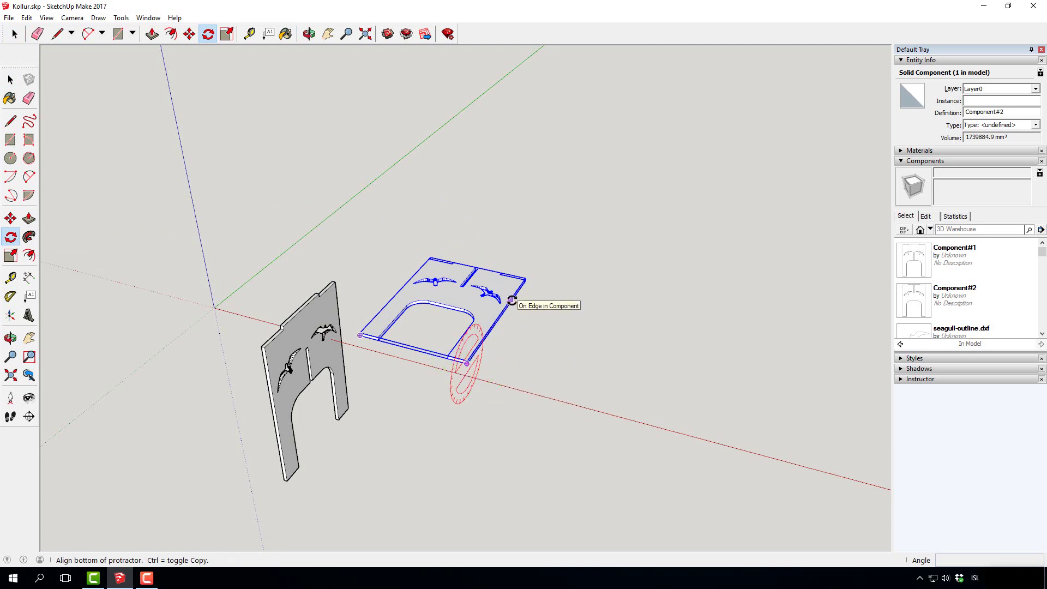
left_click(511, 300)
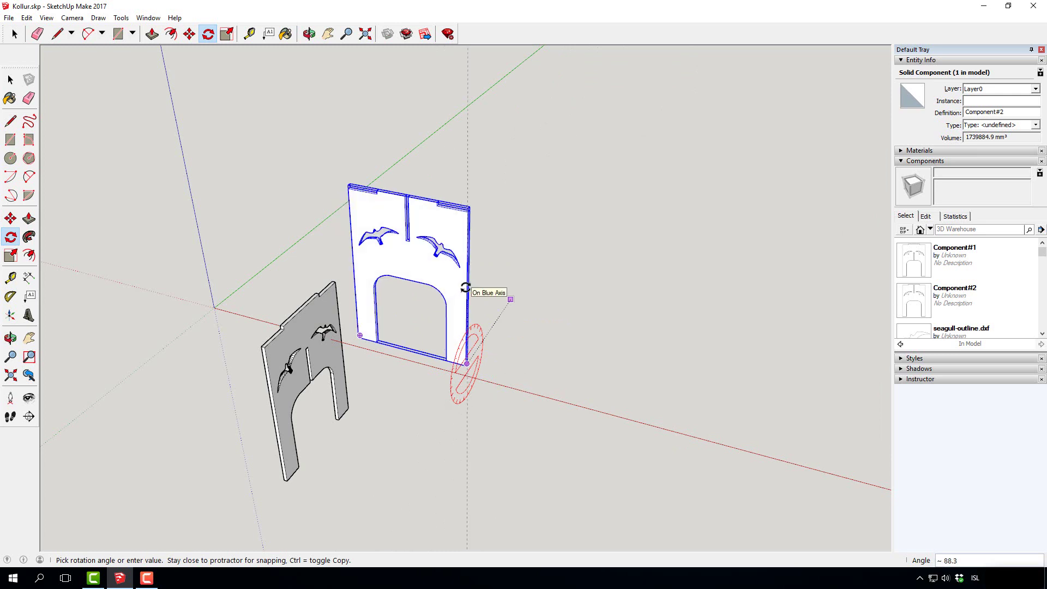
left_click(466, 287)
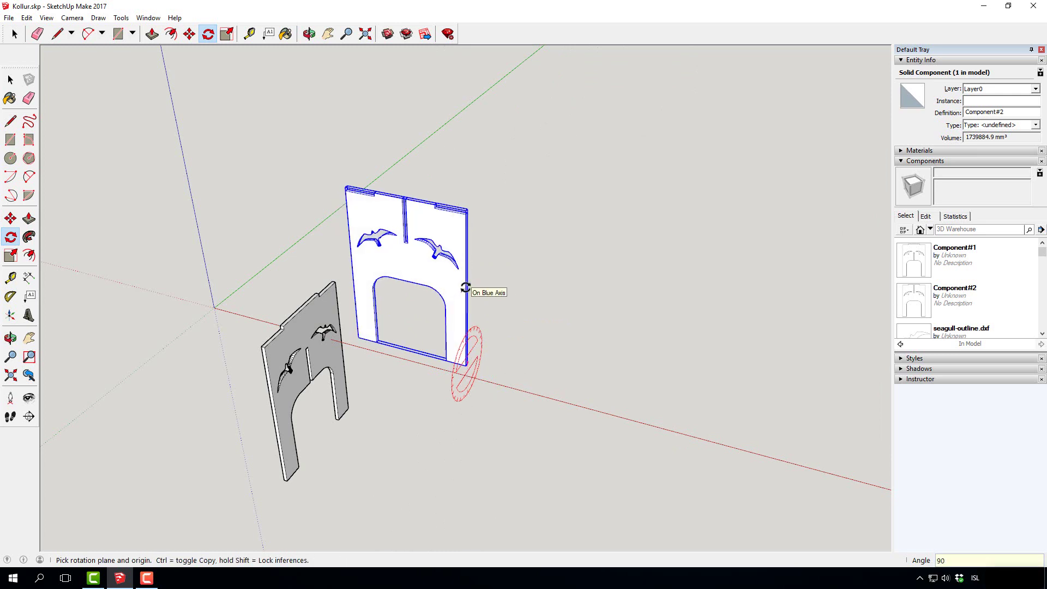
left_click(10, 80)
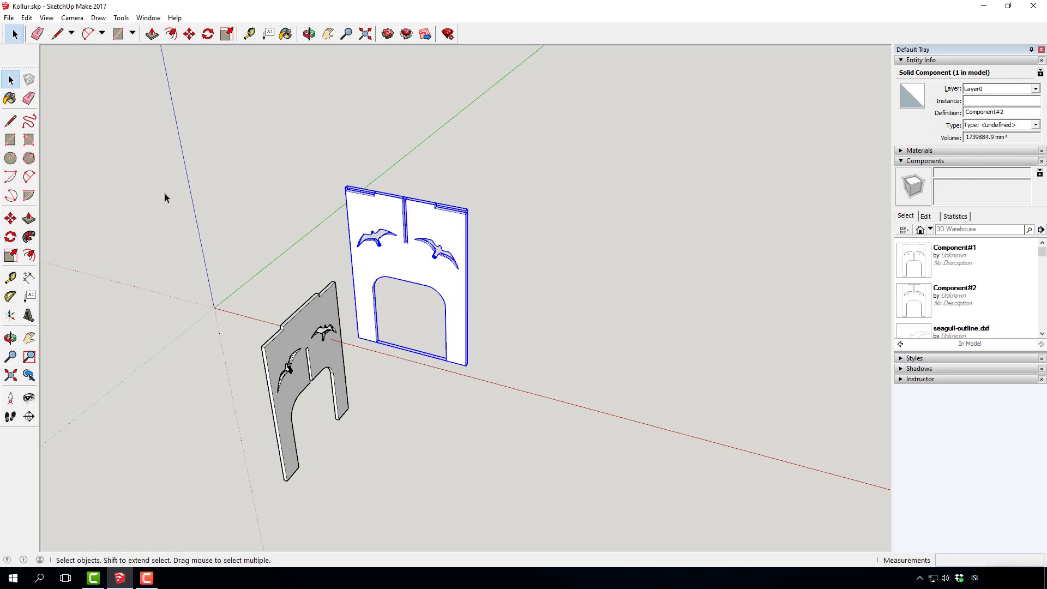
- Move the upper-slot panel about 294 mm straight down, taking it by the lower end of its slot
scroll(253, 364, "up", 3)
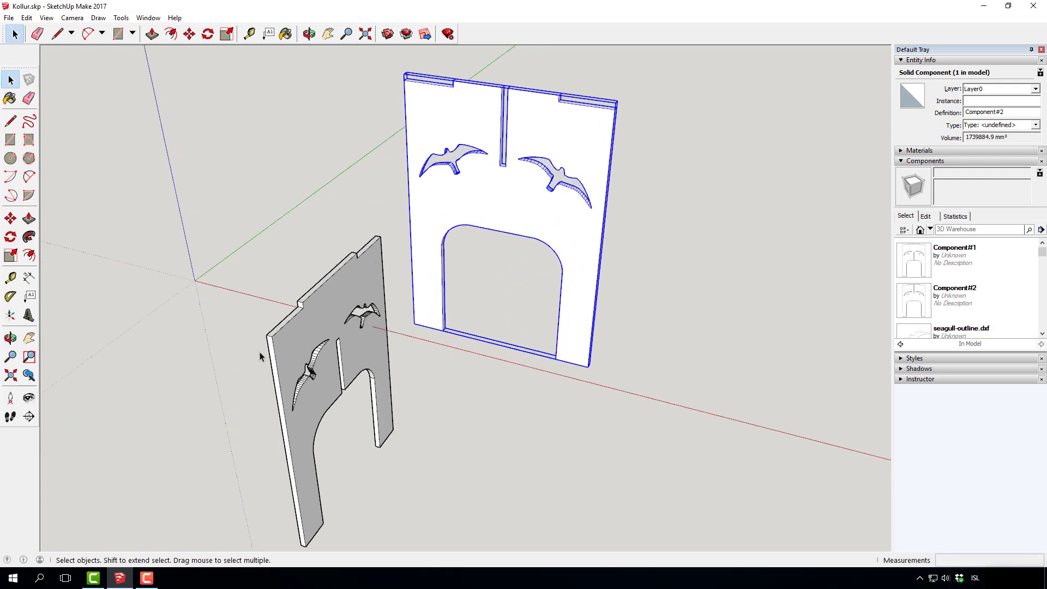
scroll(462, 203, "up", 2)
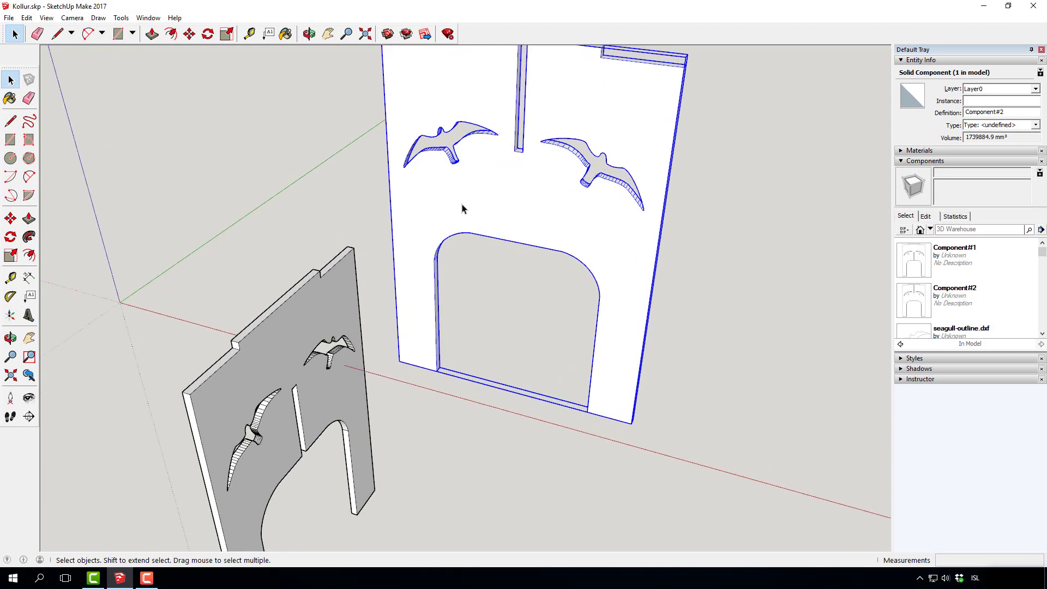
key("m")
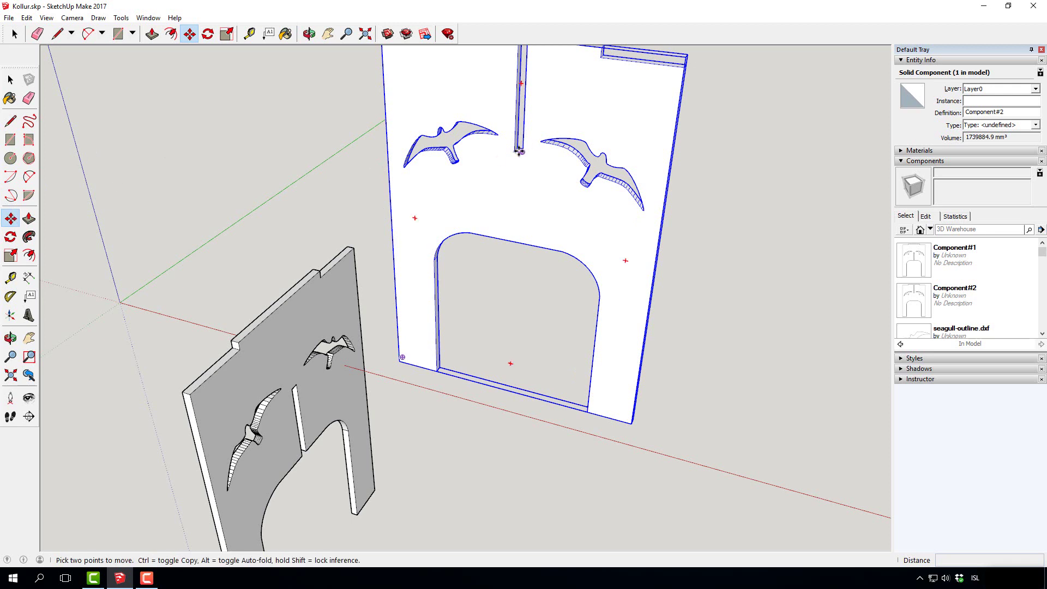
left_click_drag(518, 150, 520, 257)
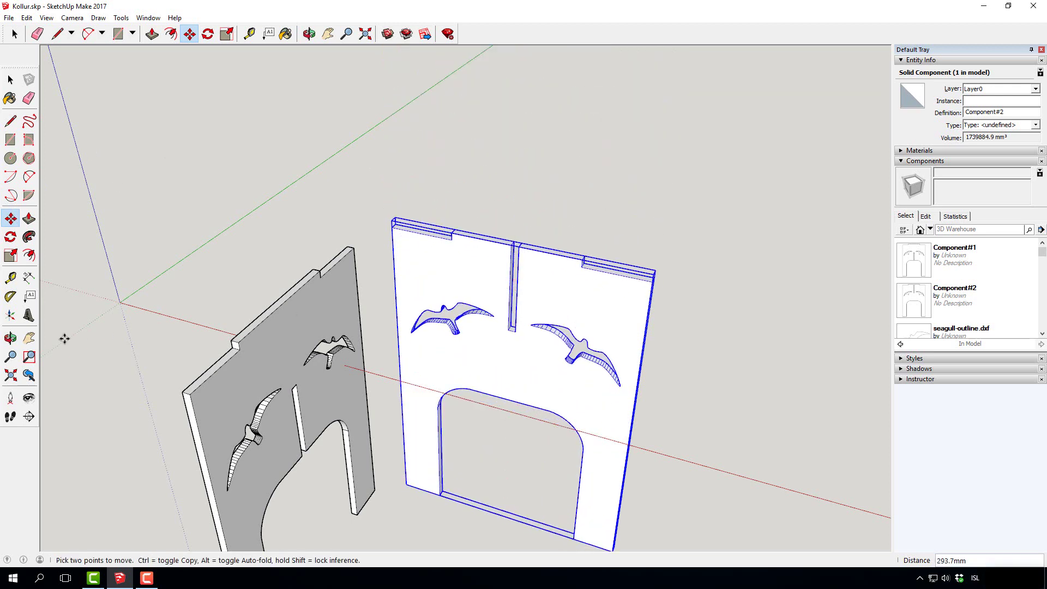
- Bring the slot ends of both panels into clear view and deselect the upper-slot panel
left_click(10, 338)
left_click_drag(437, 415, 446, 170)
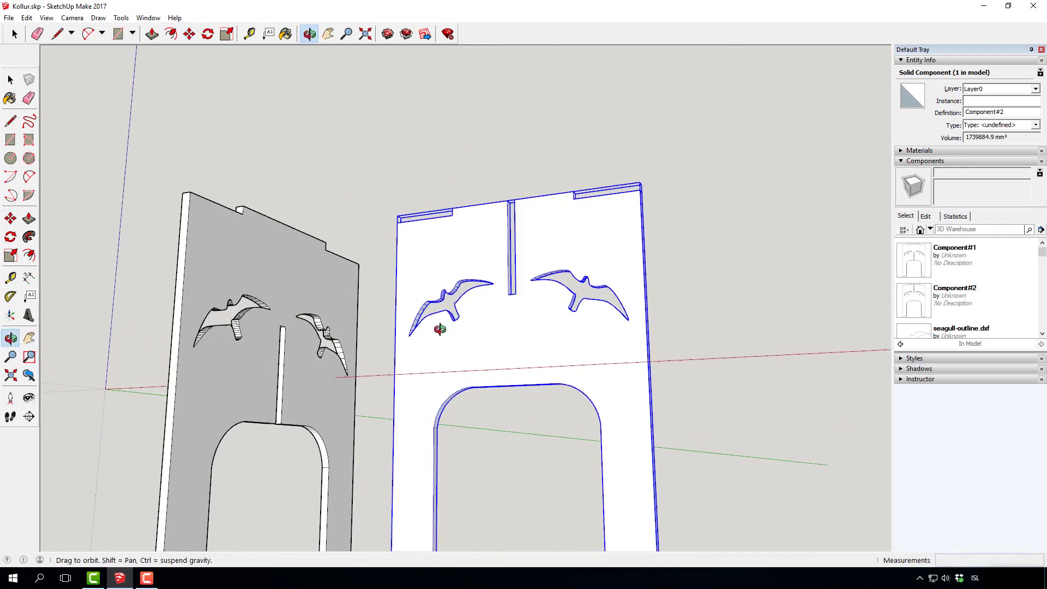
scroll(440, 329, "down", 4)
scroll(322, 402, "up", 5)
scroll(426, 373, "up", 2)
left_click_drag(607, 306, 529, 407)
scroll(469, 353, "up", 1)
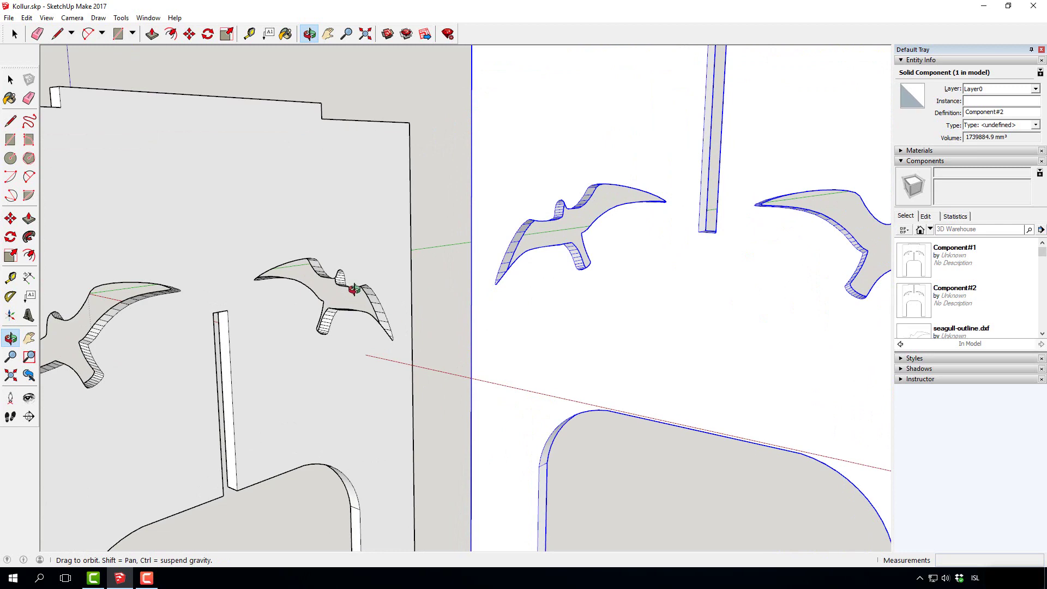
left_click_drag(355, 292, 452, 335)
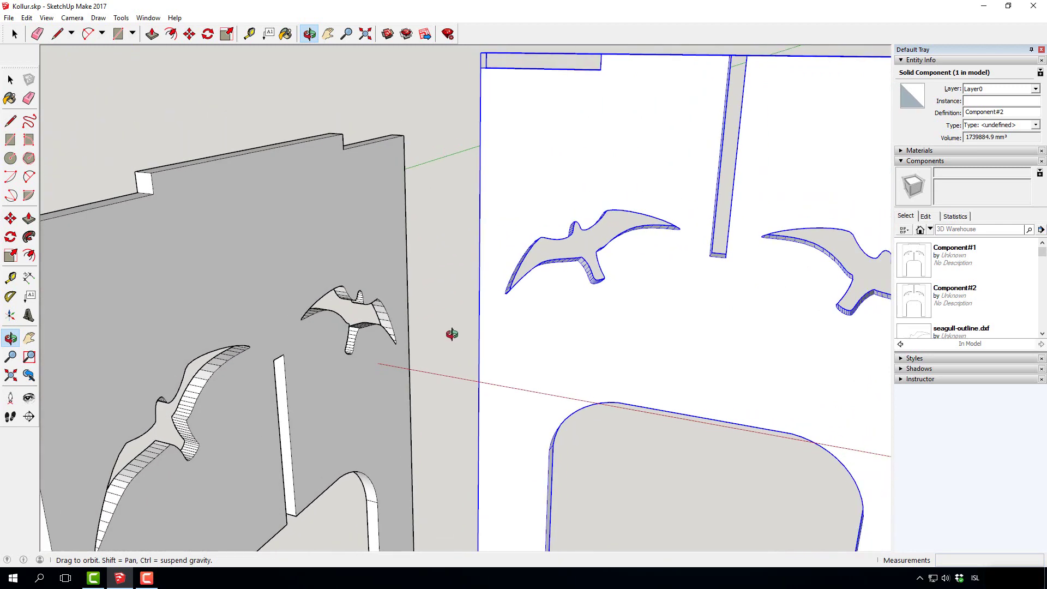
key("m")
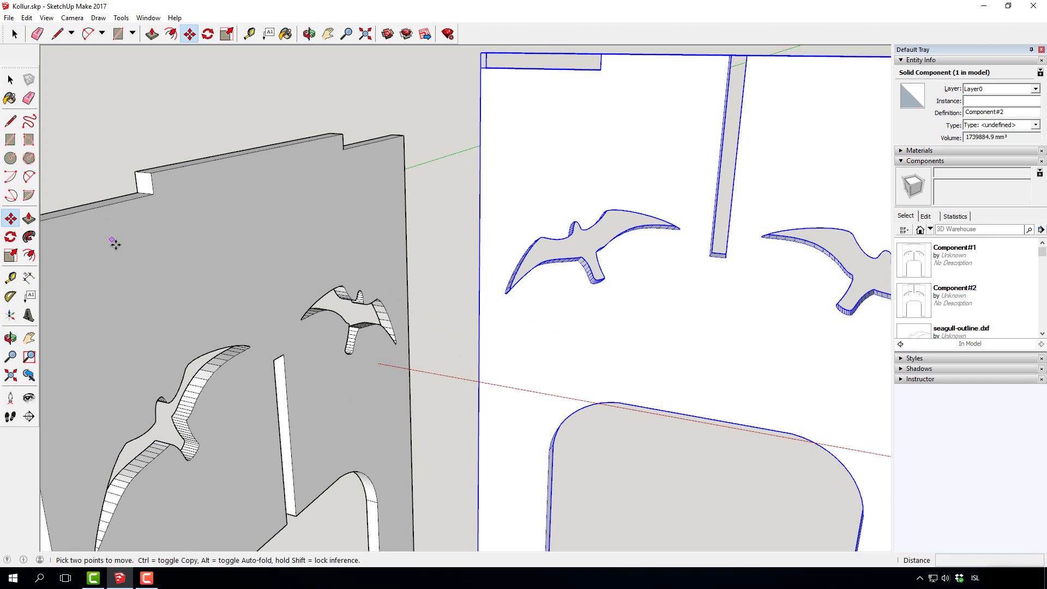
left_click(11, 79)
left_click(309, 81)
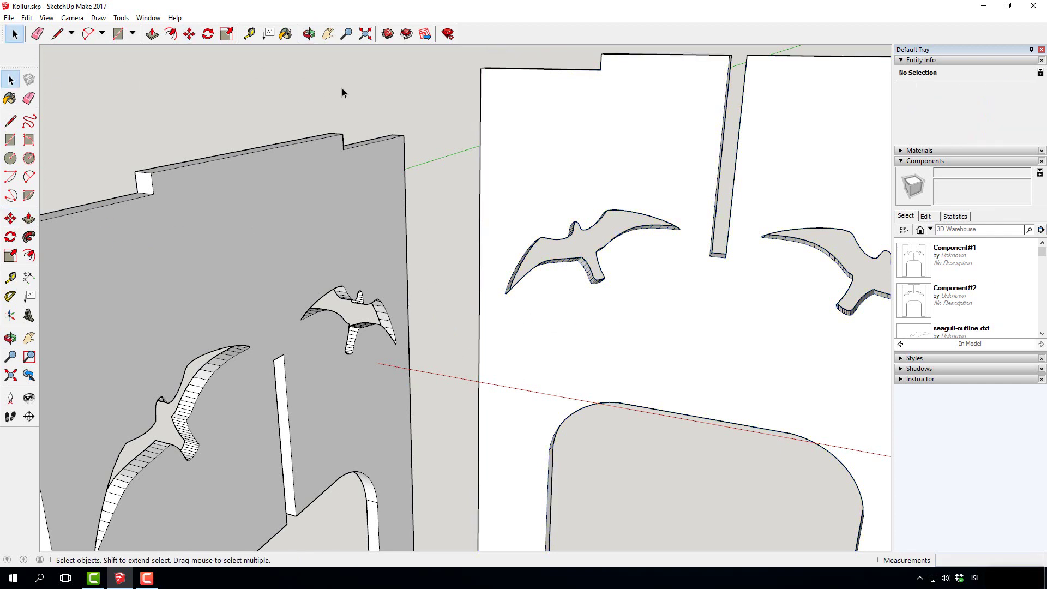
- Move the lower-slot panel by its slot's upper end corner onto the matching lower end corner of the other panel's slot, interlocking them
left_click(11, 218)
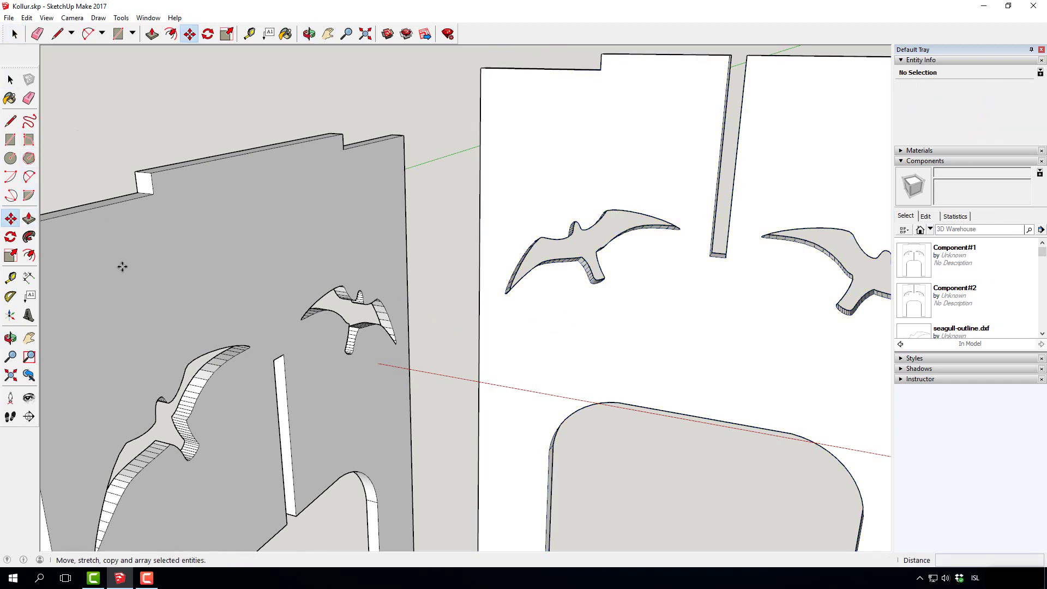
left_click(274, 360)
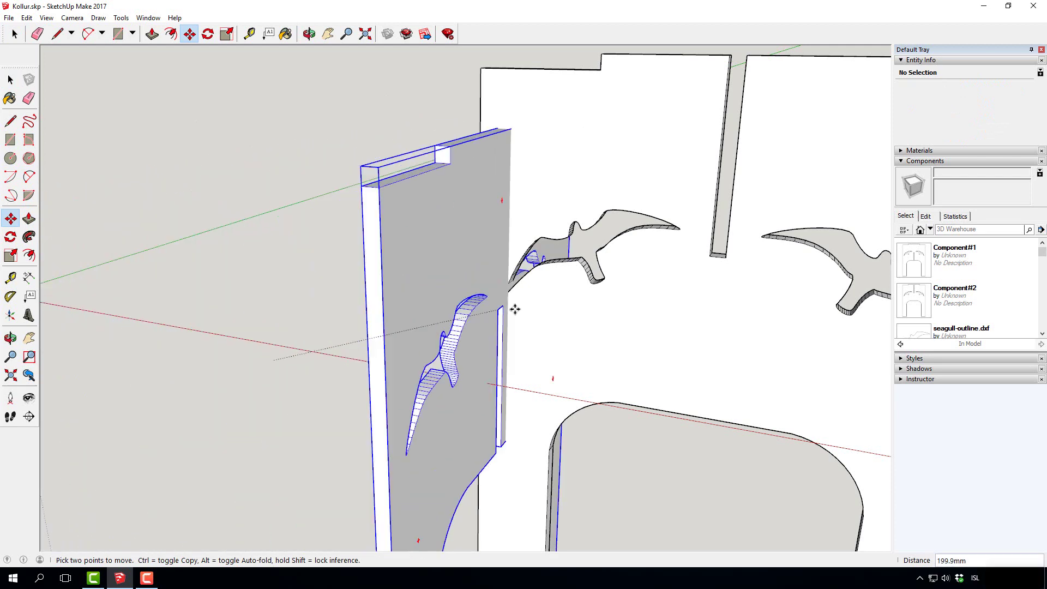
left_click(712, 256)
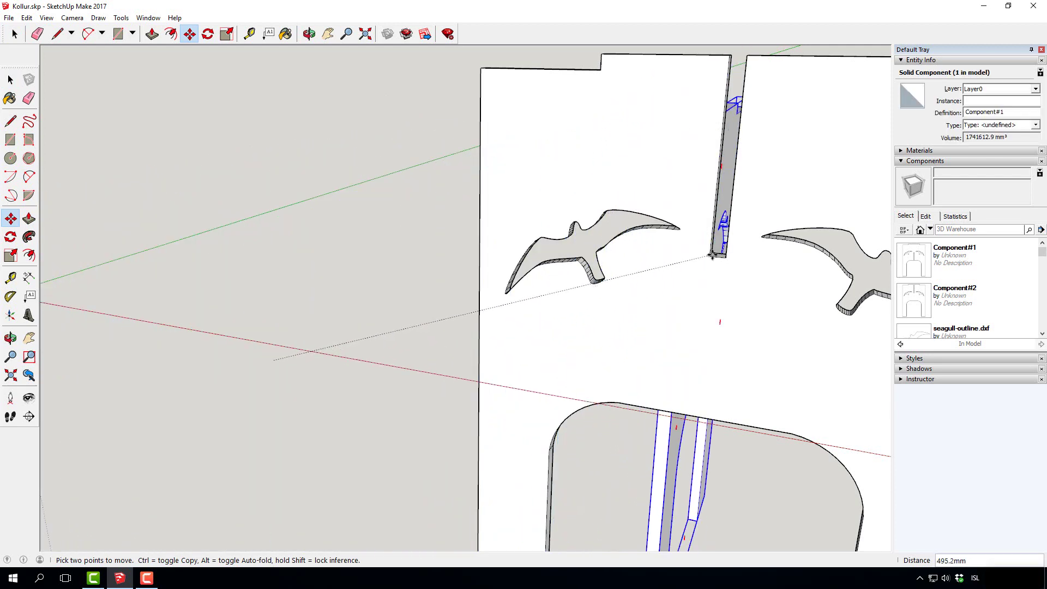
left_click(714, 254)
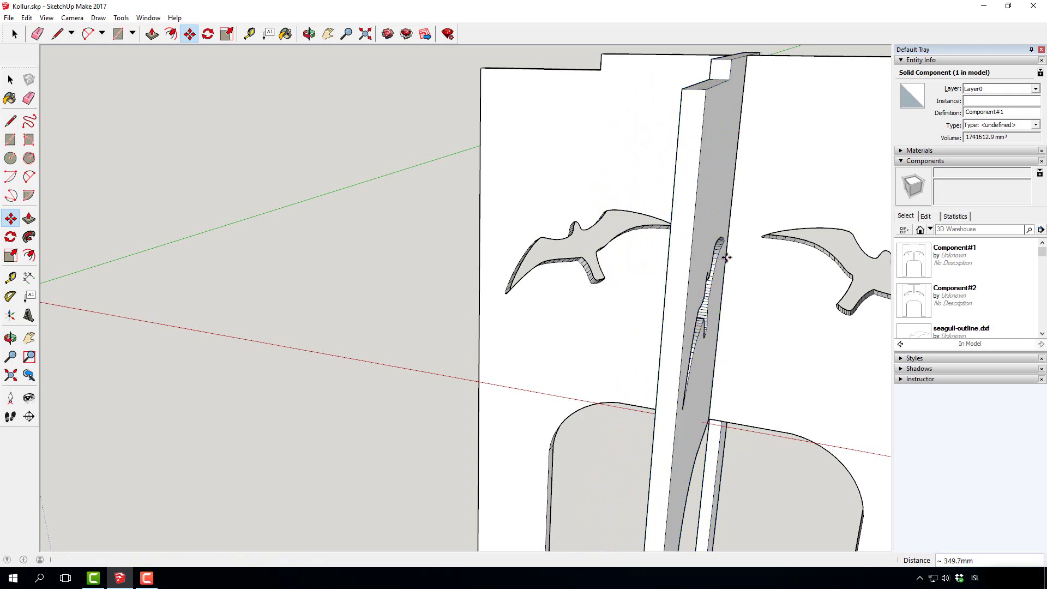
scroll(241, 255, "down", 3)
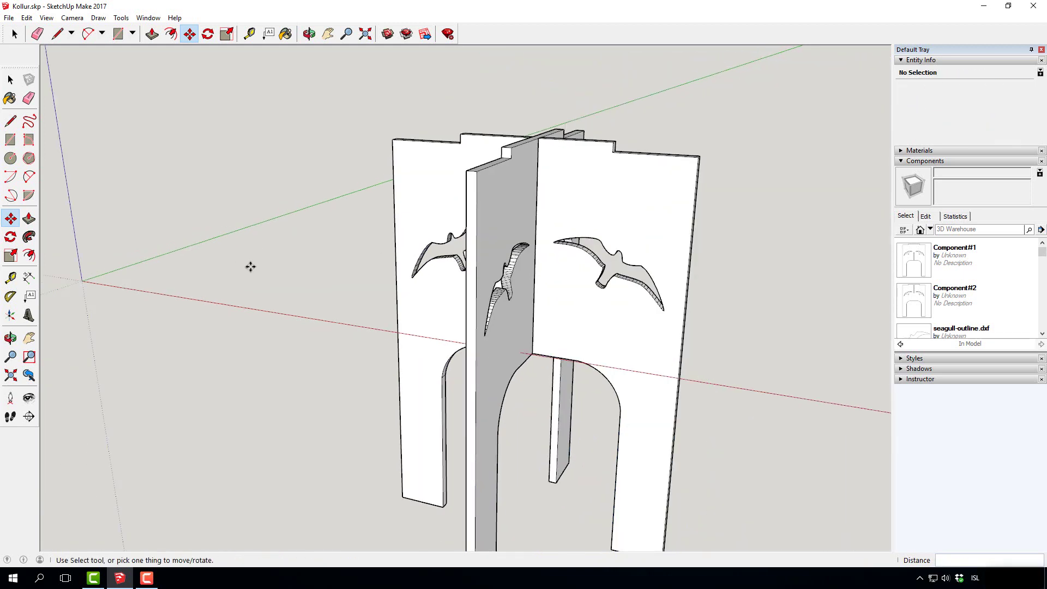
scroll(409, 286, "down", 2)
scroll(401, 398, "up", 3)
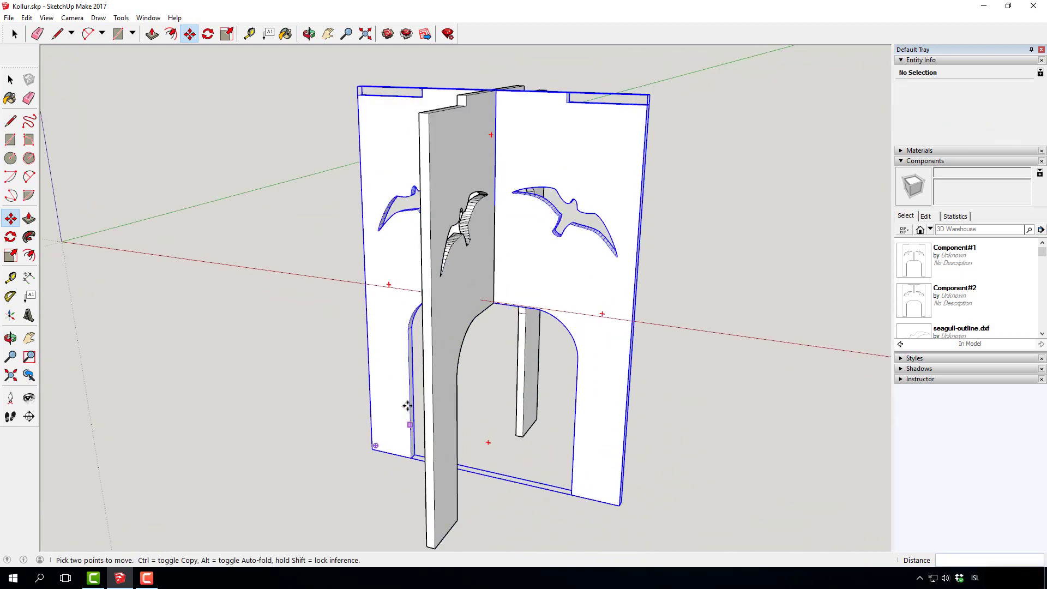
key("space")
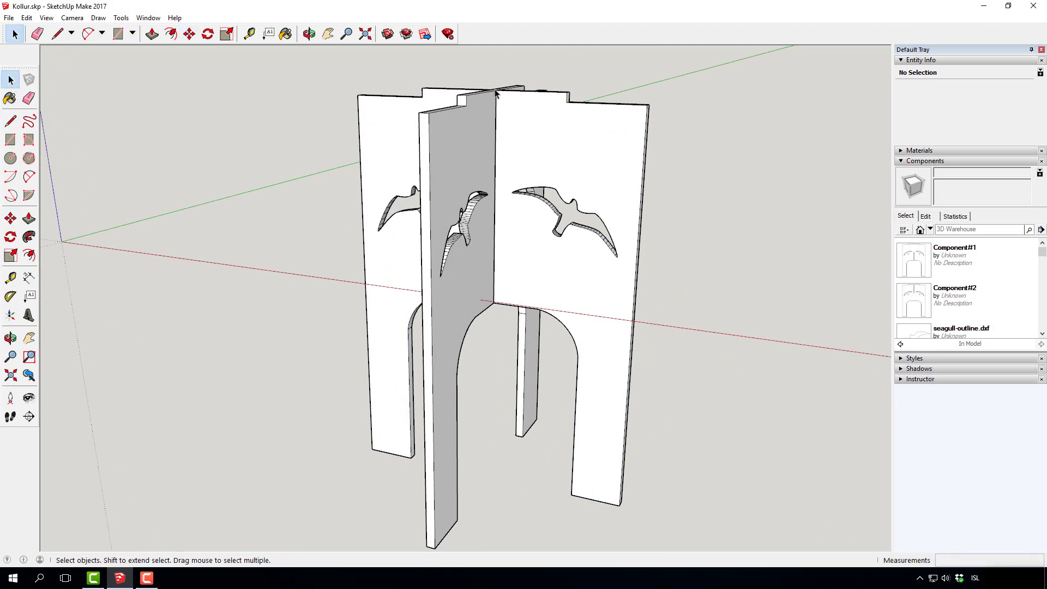
- From the top view, draw both diagonals across the square where the two panels cross, marking its centre
left_click(72, 18)
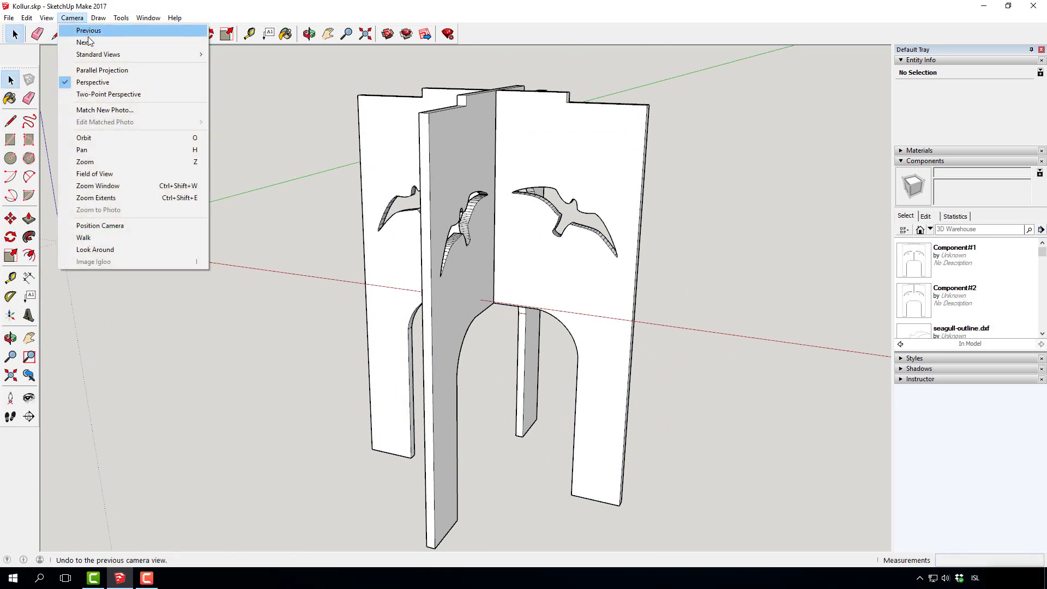
mouse_move(95, 57)
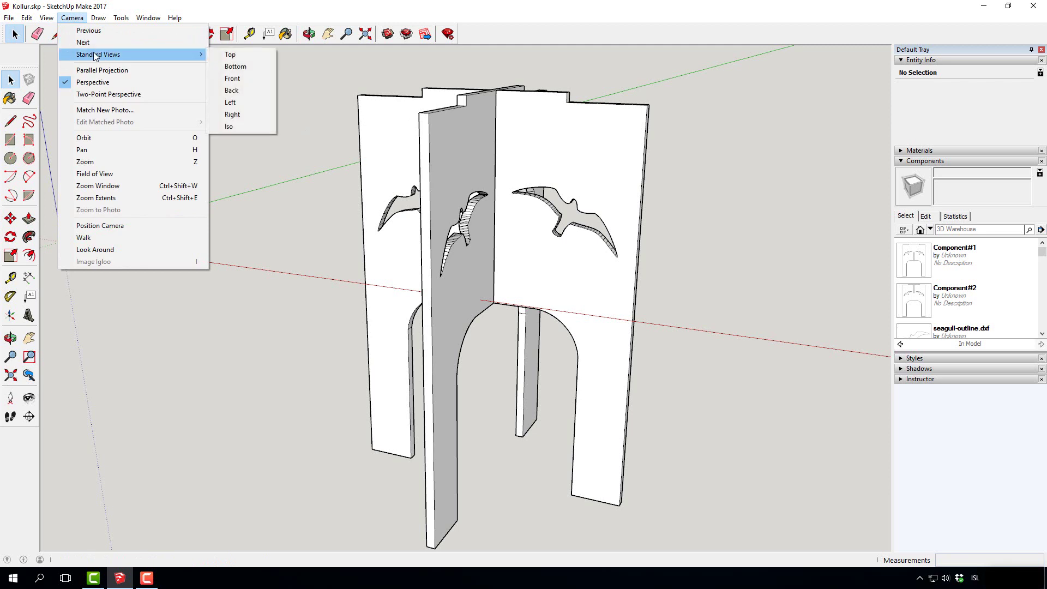
left_click(250, 52)
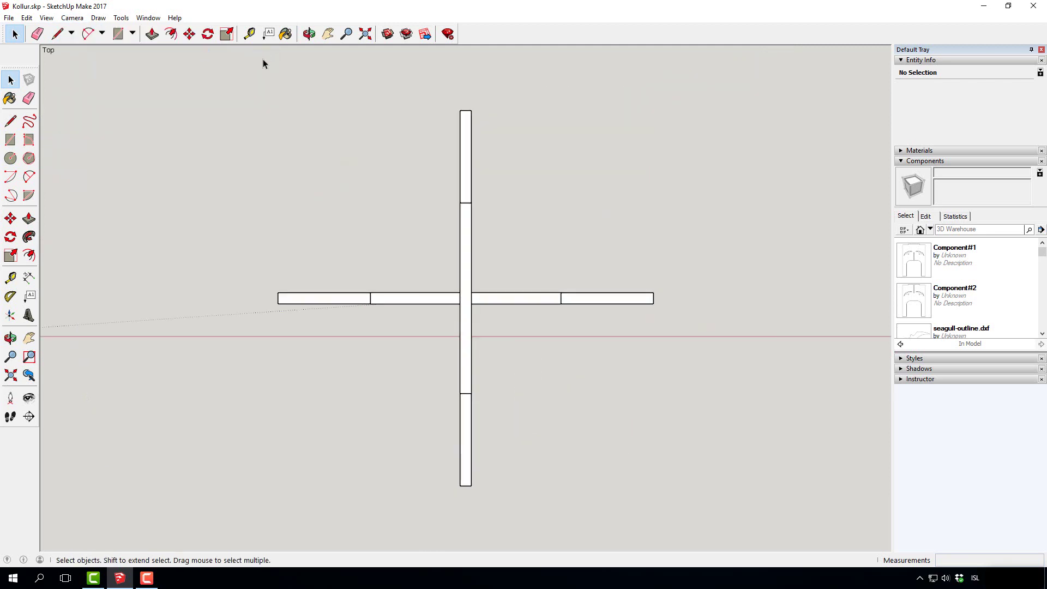
scroll(504, 304, "up", 3)
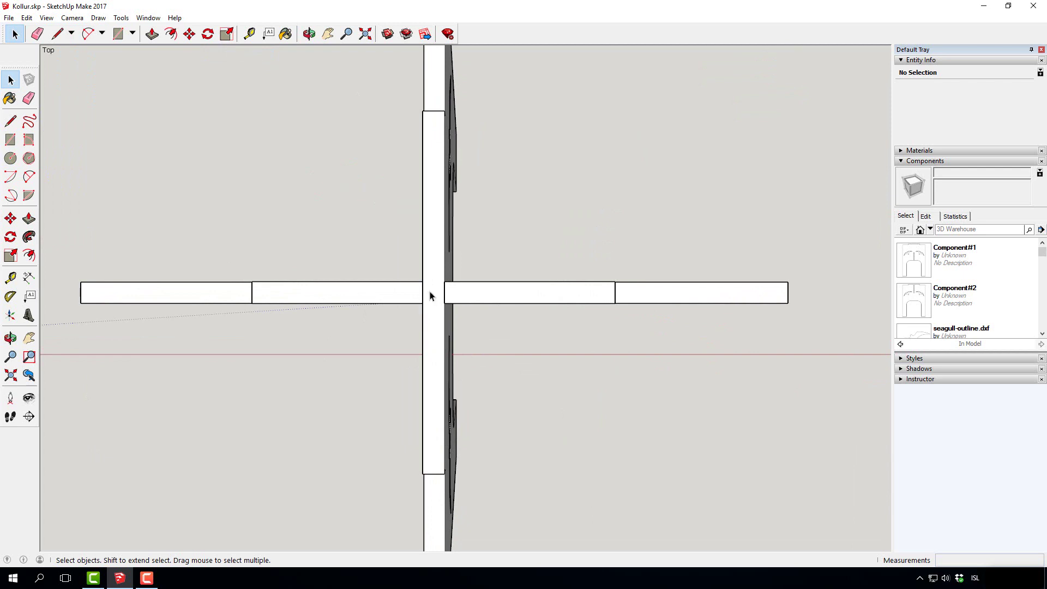
scroll(429, 296, "up", 2)
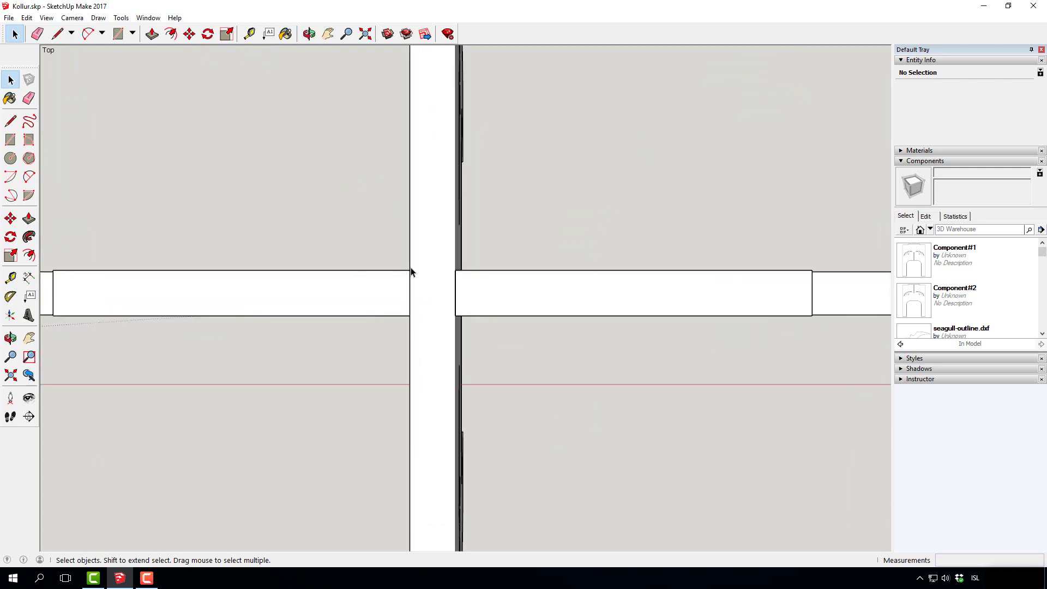
key("l")
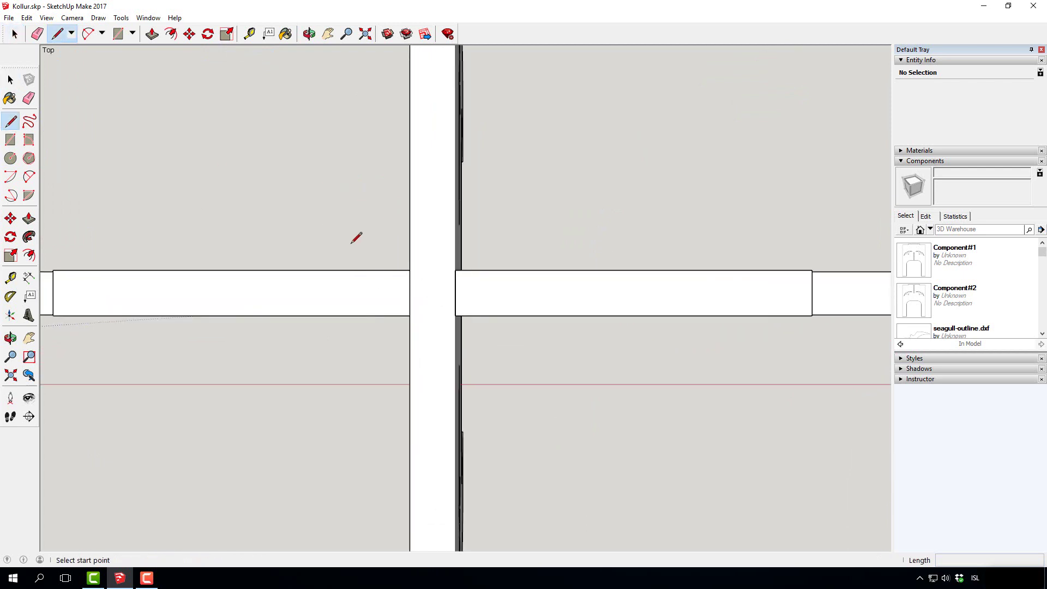
left_click(410, 270)
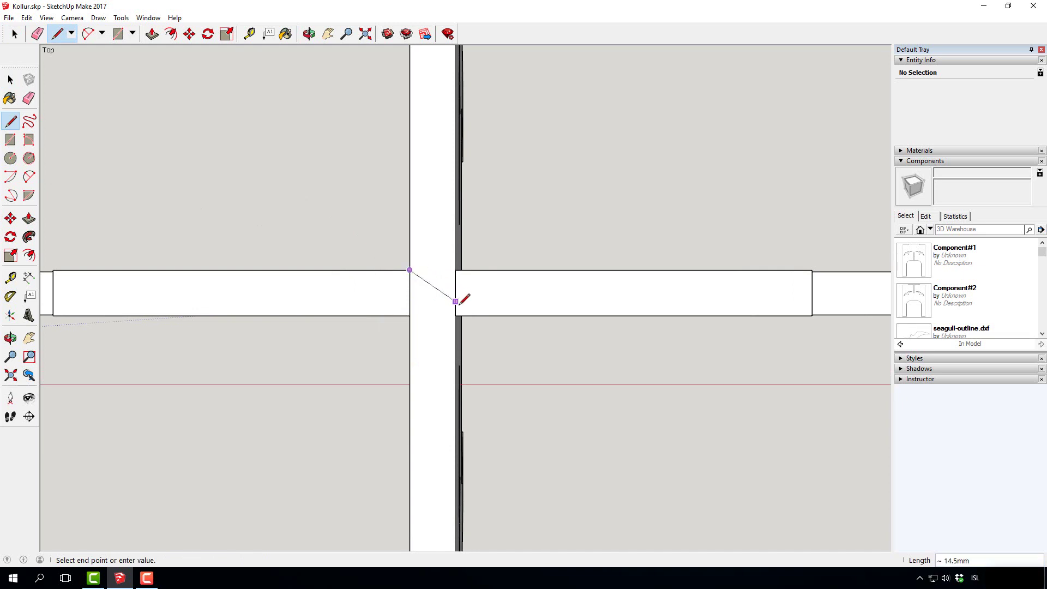
left_click(455, 270)
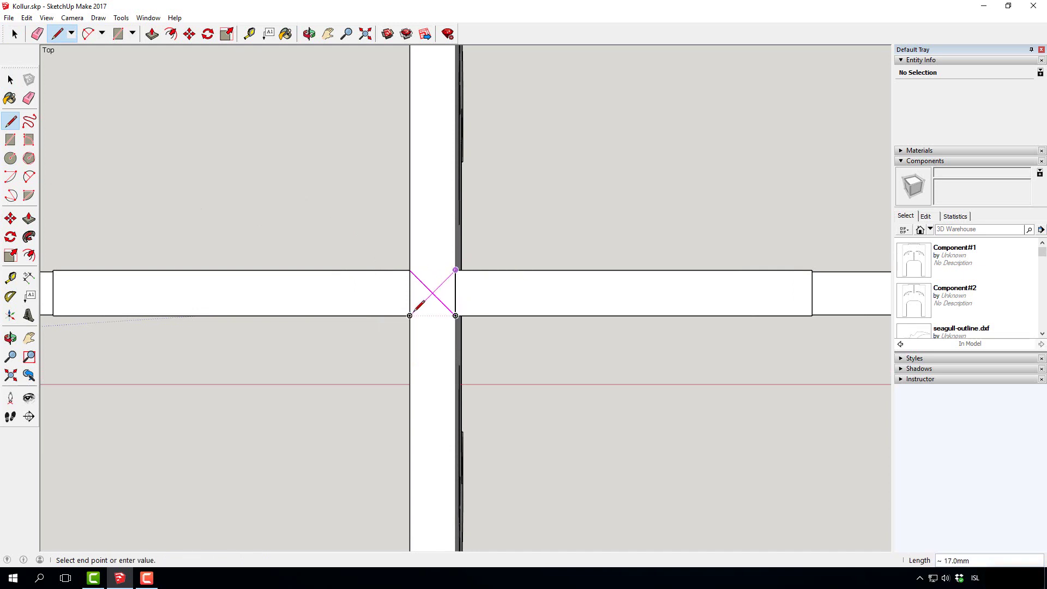
left_click(412, 313)
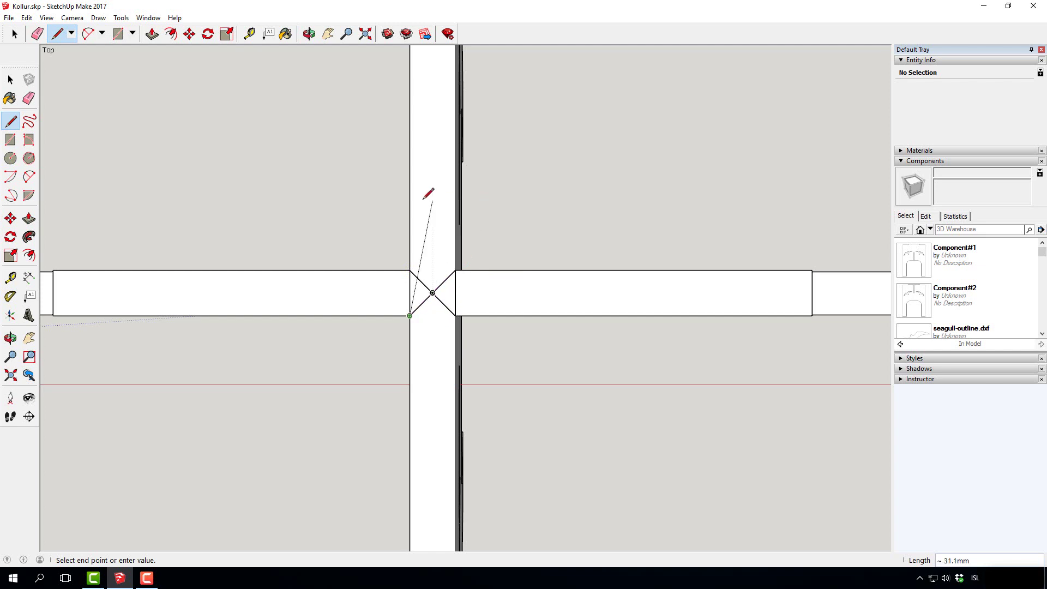
key("Escape")
- Draw a six-sided polygon centred on the diagonals' intersection, with a vertex on the green axis and an inscribed radius of about 248 mm
scroll(210, 182, "down", 3)
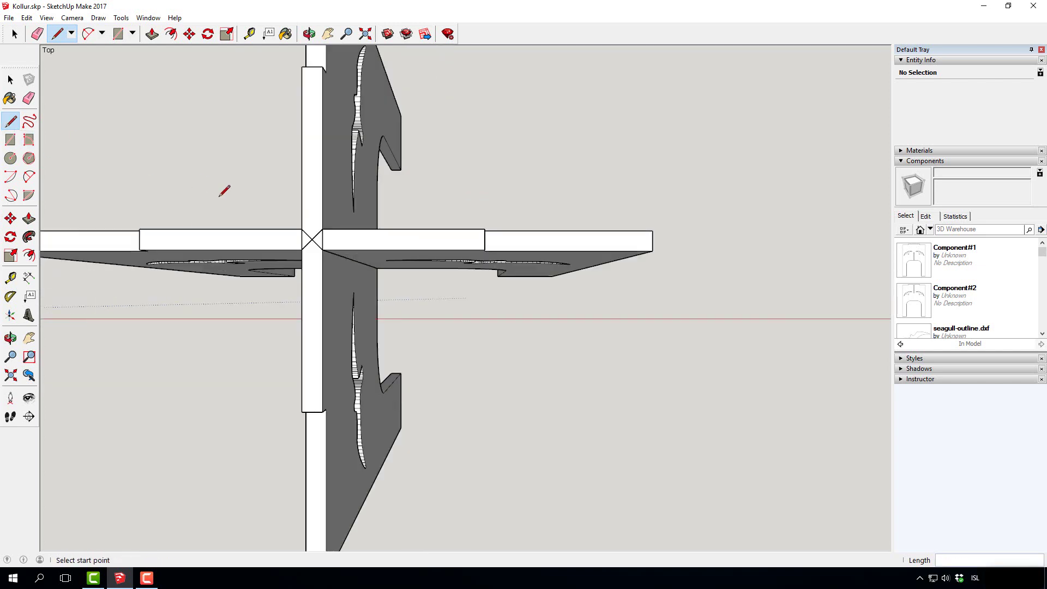
scroll(327, 215, "up", 5)
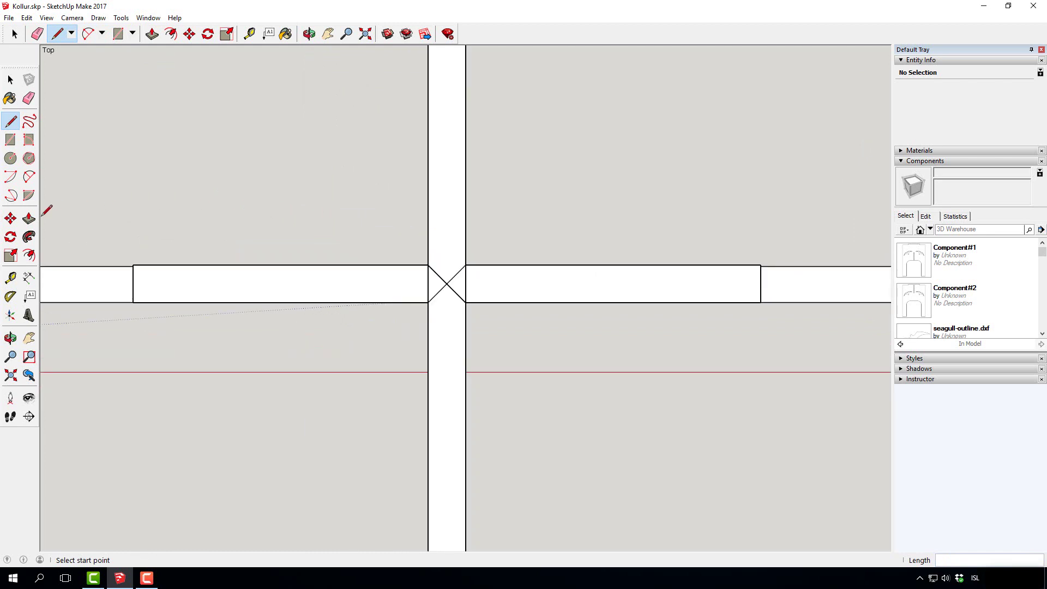
left_click(29, 157)
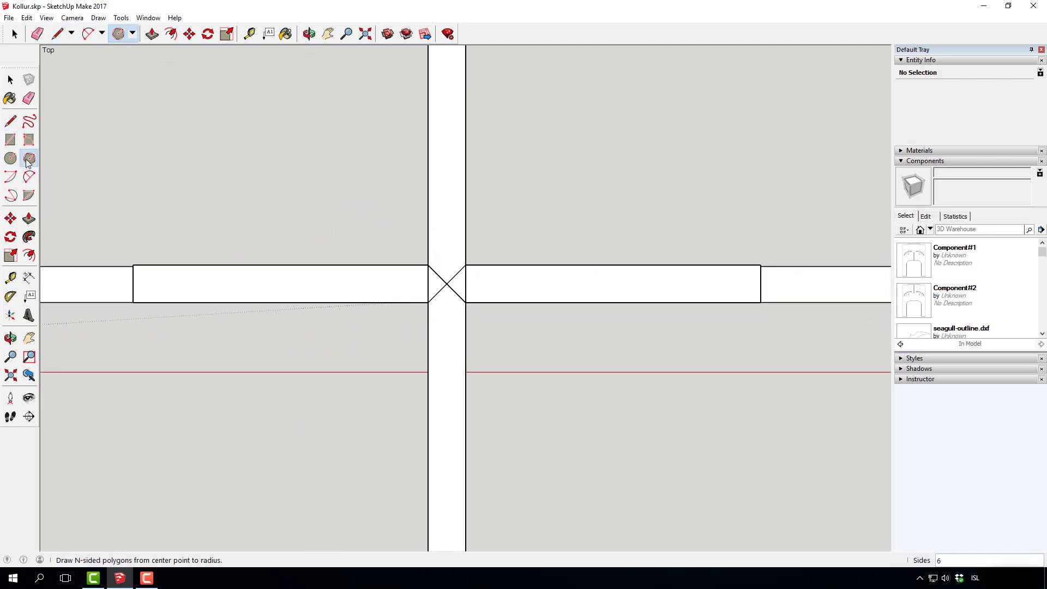
left_click(446, 284)
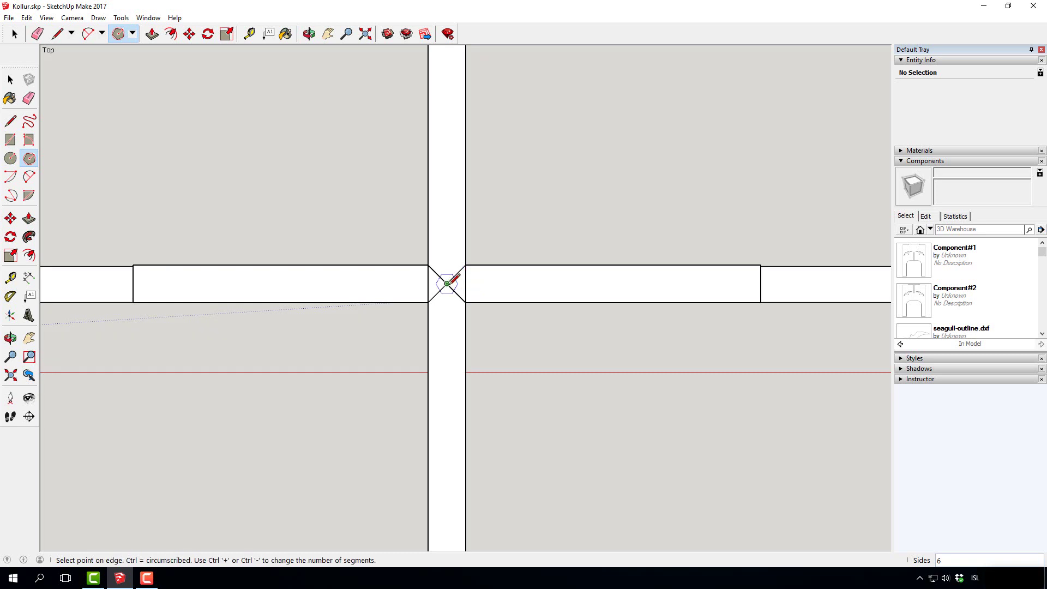
scroll(461, 338, "down", 3)
scroll(475, 428, "down", 2)
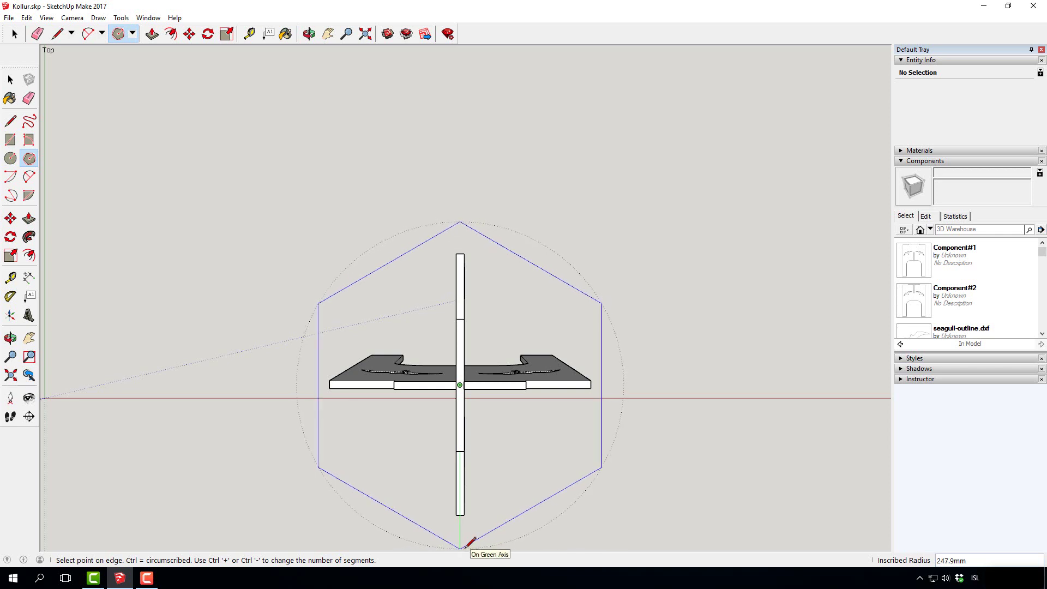
left_click(463, 547)
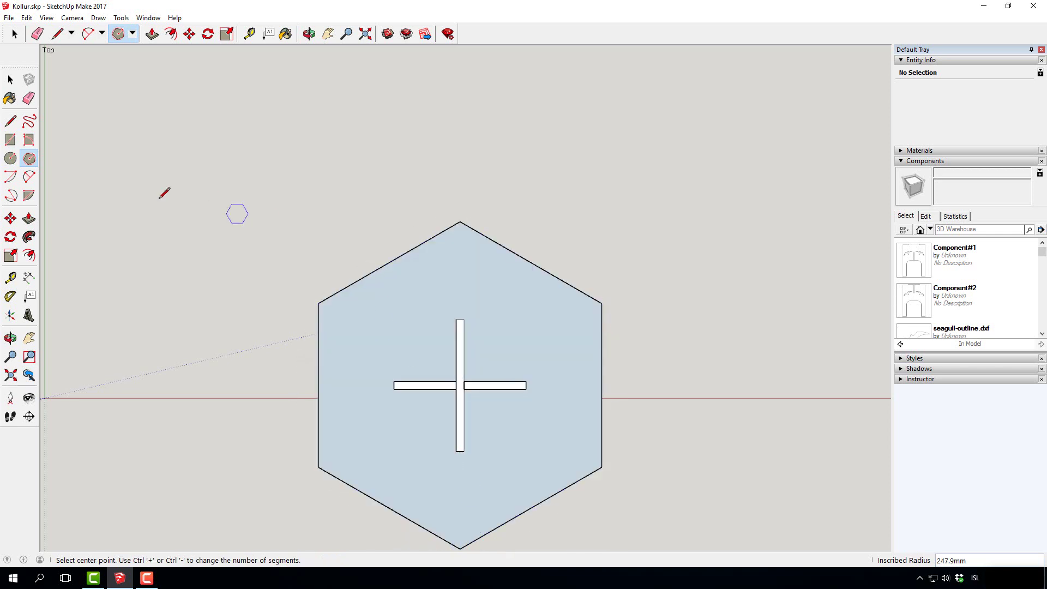
- Inspect from below how the hexagon sits on the upper ends of the panels, and return to the top view
left_click(10, 338)
left_click_drag(184, 346, 530, 102)
scroll(497, 259, "up", 5)
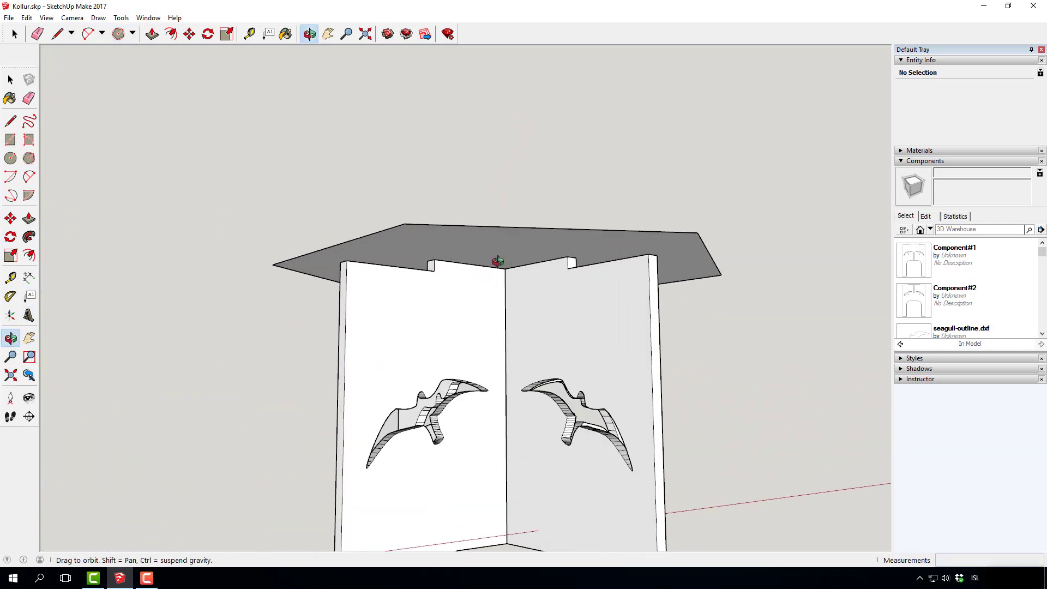
scroll(498, 261, "up", 1)
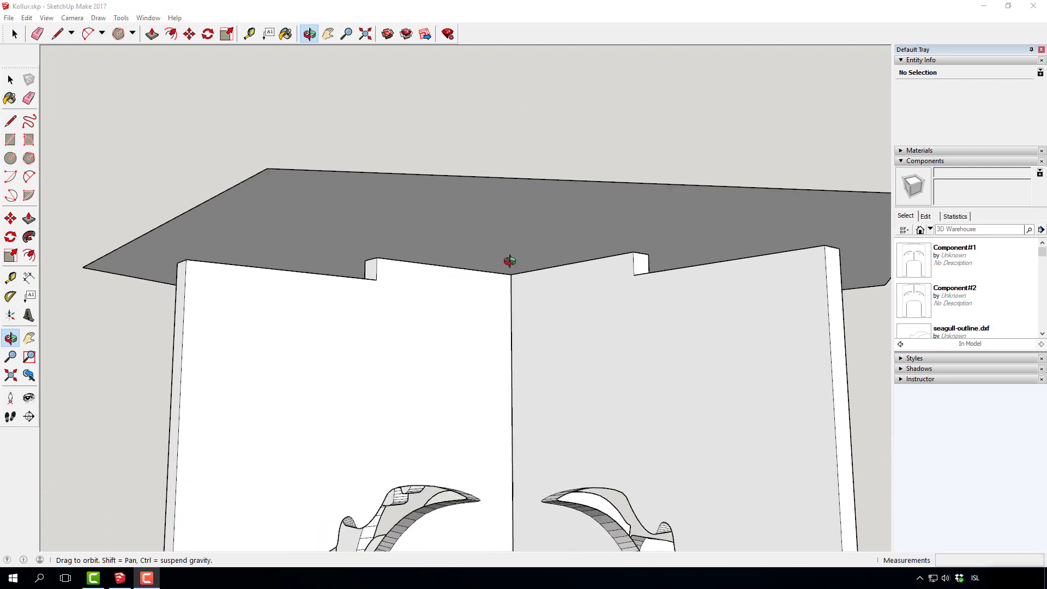
left_click(72, 18)
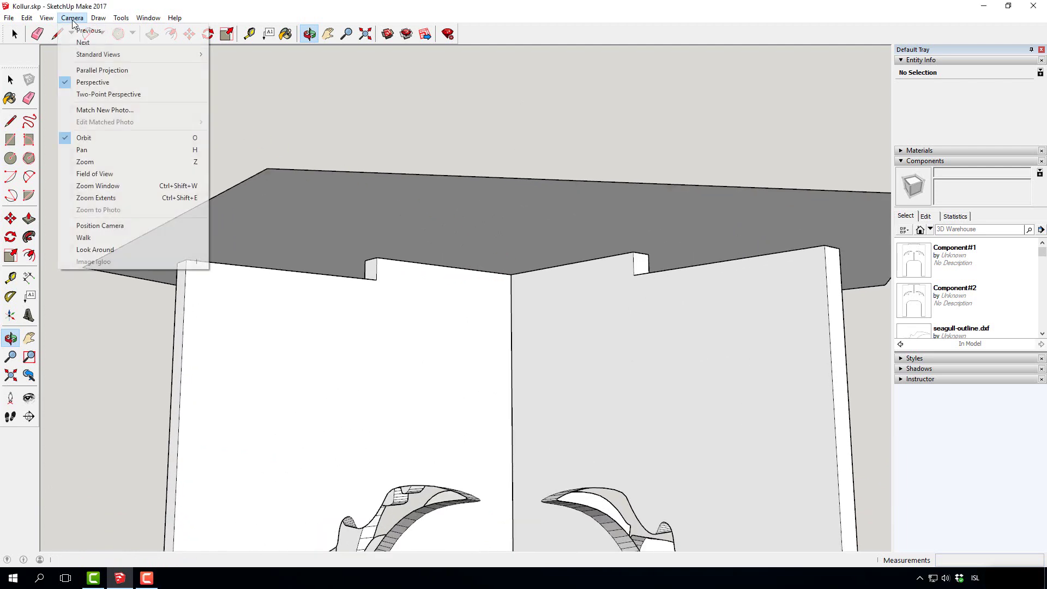
mouse_move(155, 54)
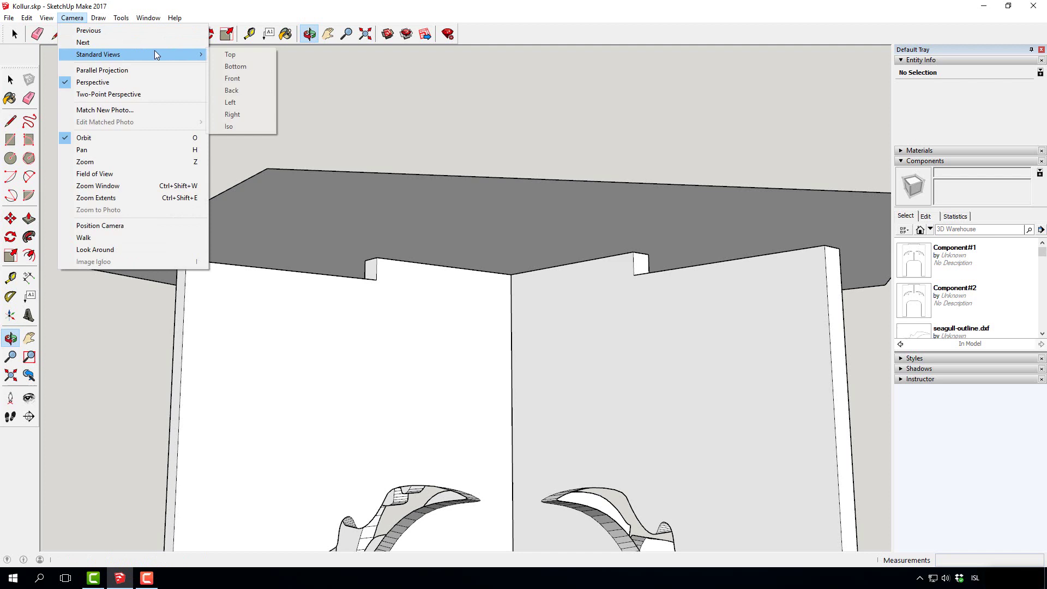
left_click(243, 53)
left_click_drag(460, 295, 465, 295)
- Delete the diagonal marking lines at the centre of the panels' crossing
left_click(11, 79)
scroll(439, 295, "up", 4)
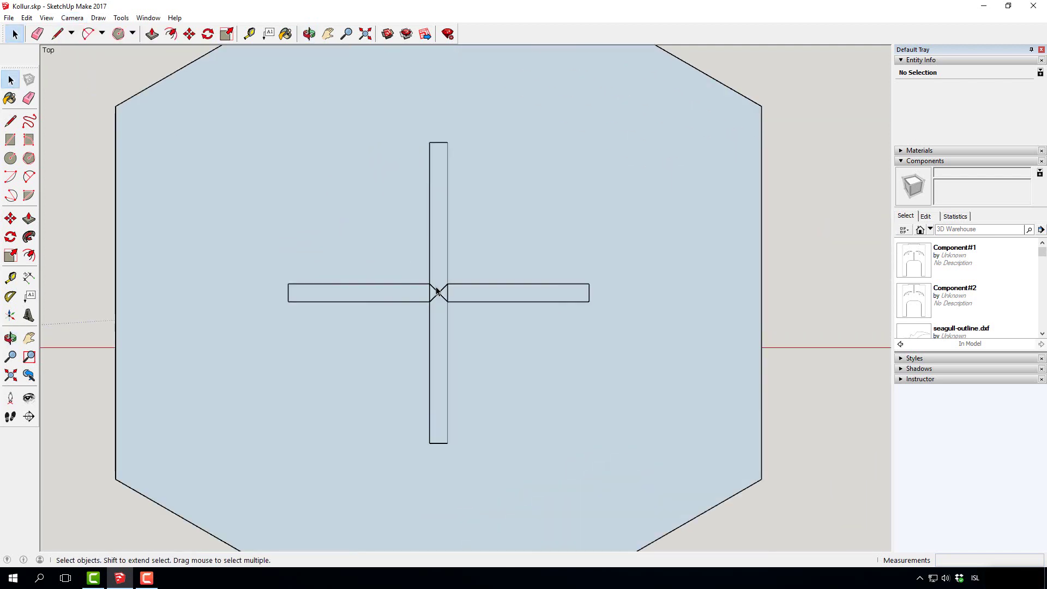
scroll(440, 295, "down", 6)
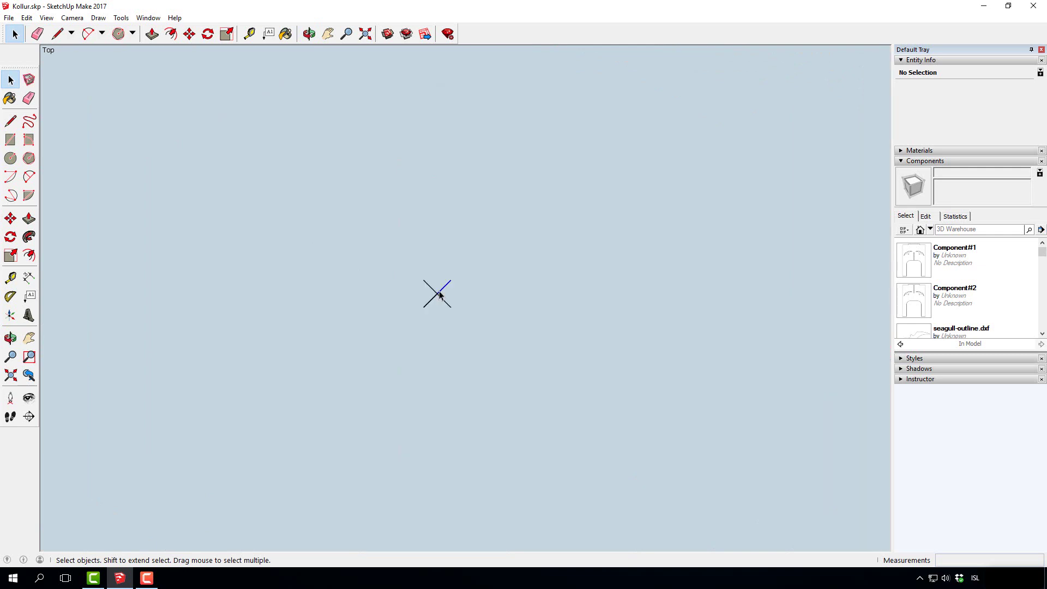
left_click(439, 295)
left_click(438, 298)
key("Delete")
scroll(433, 294, "down", 6)
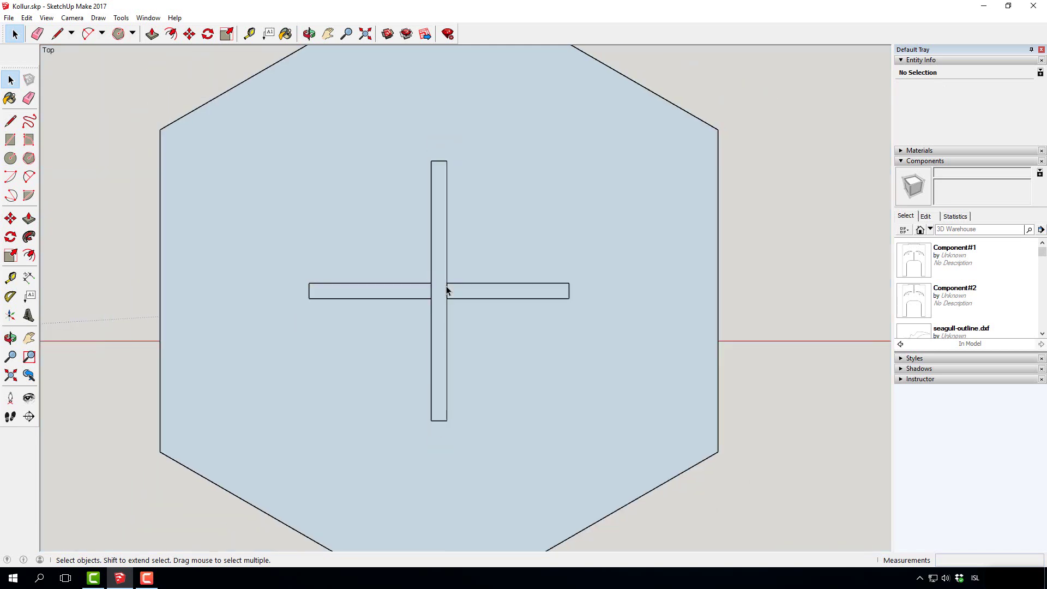
scroll(446, 290, "down", 2)
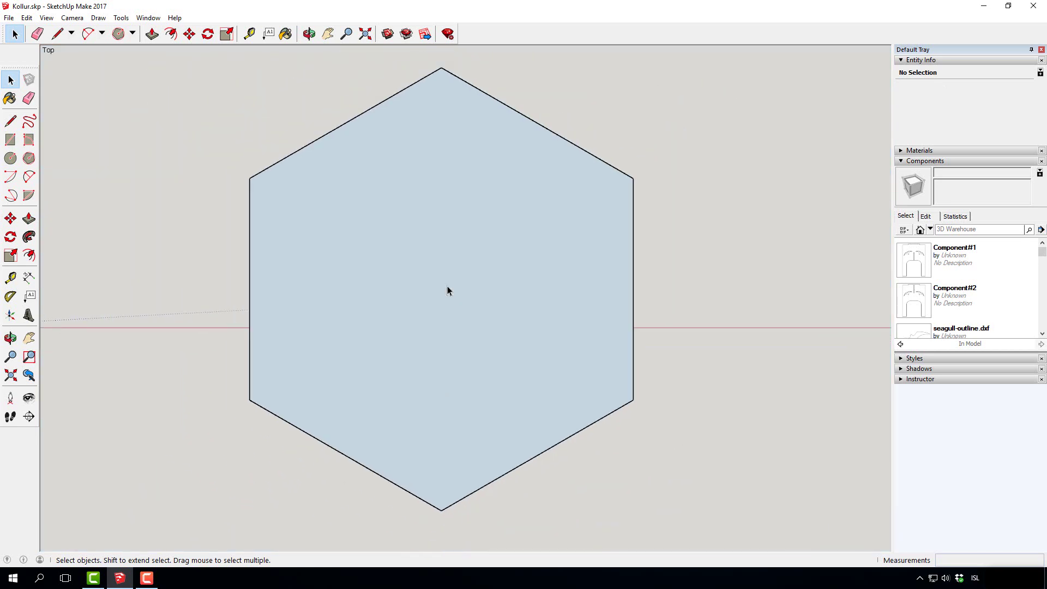
- Draw a 120° arc centred on the hexagon's upper-left corner, running between its two adjacent edges
scroll(267, 192, "up", 3)
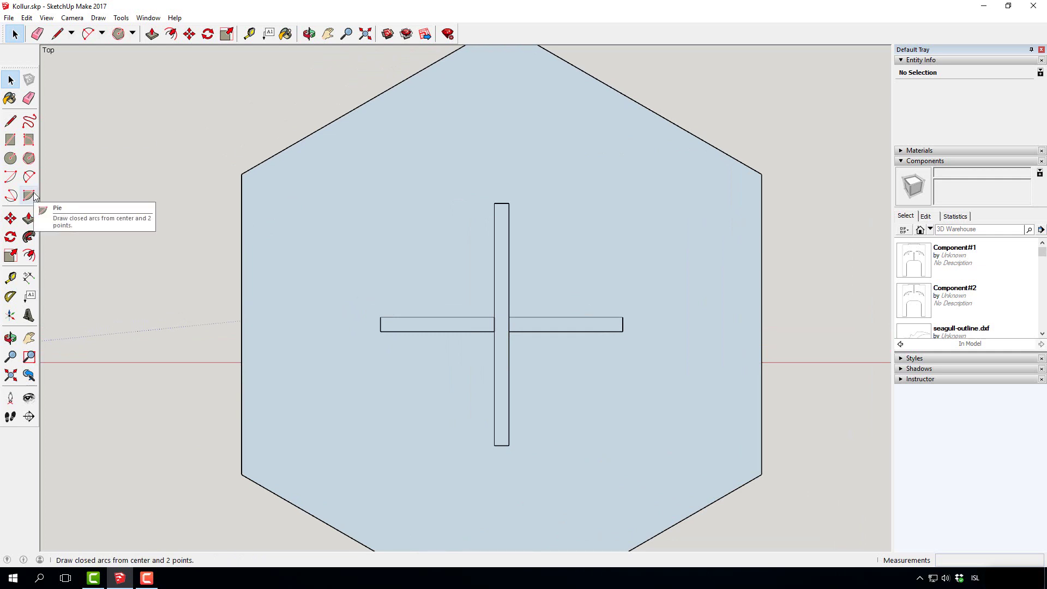
left_click(10, 176)
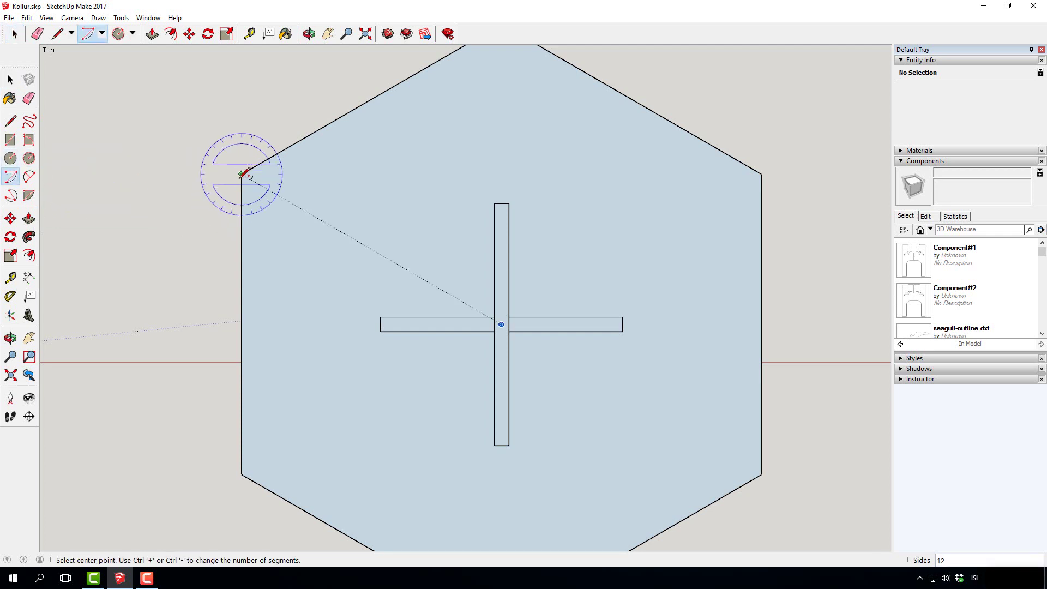
left_click(241, 174)
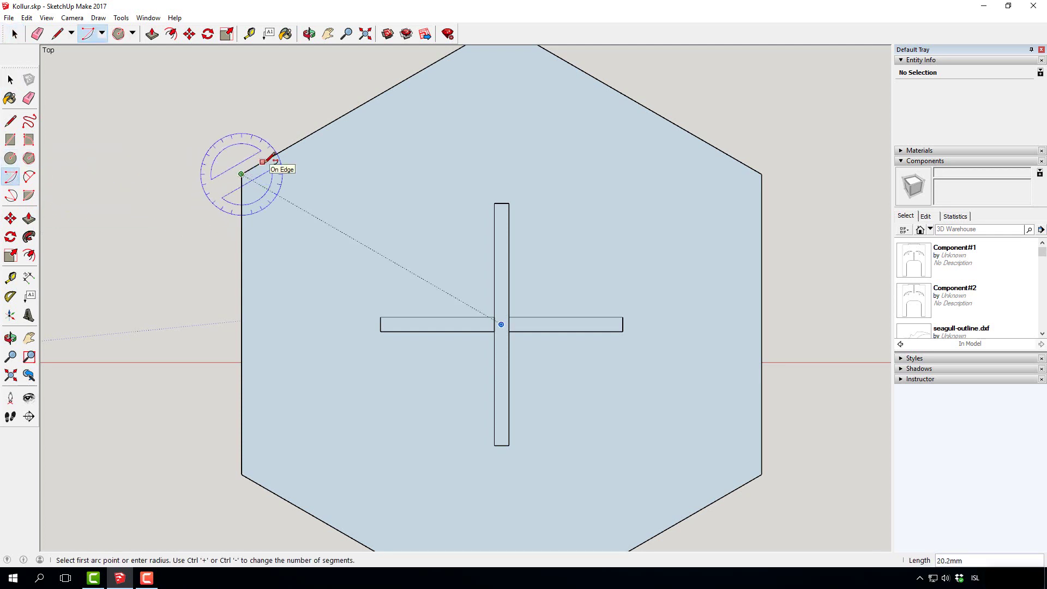
key("Return")
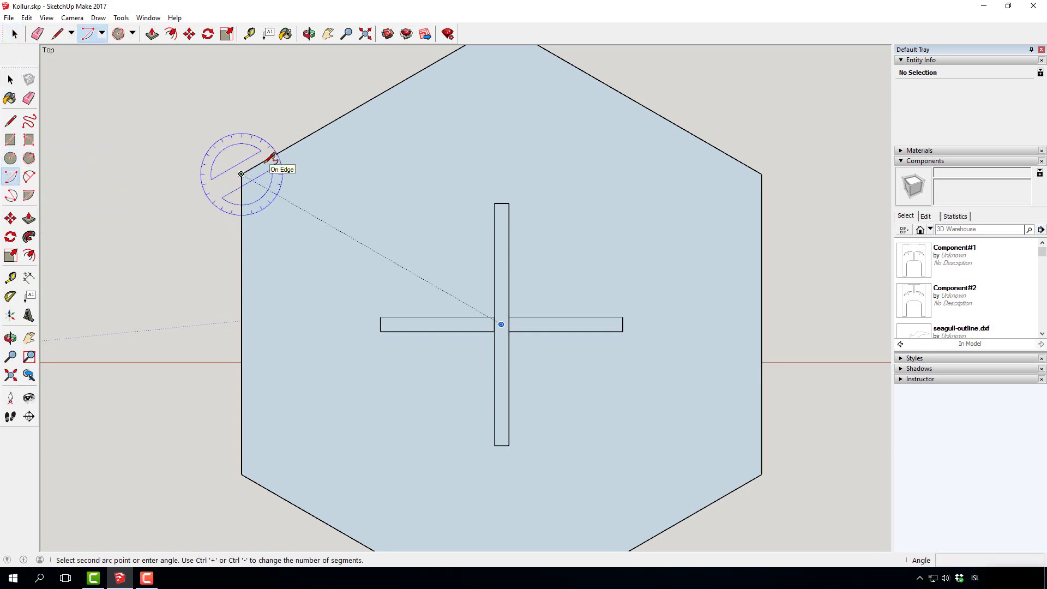
left_click(242, 202)
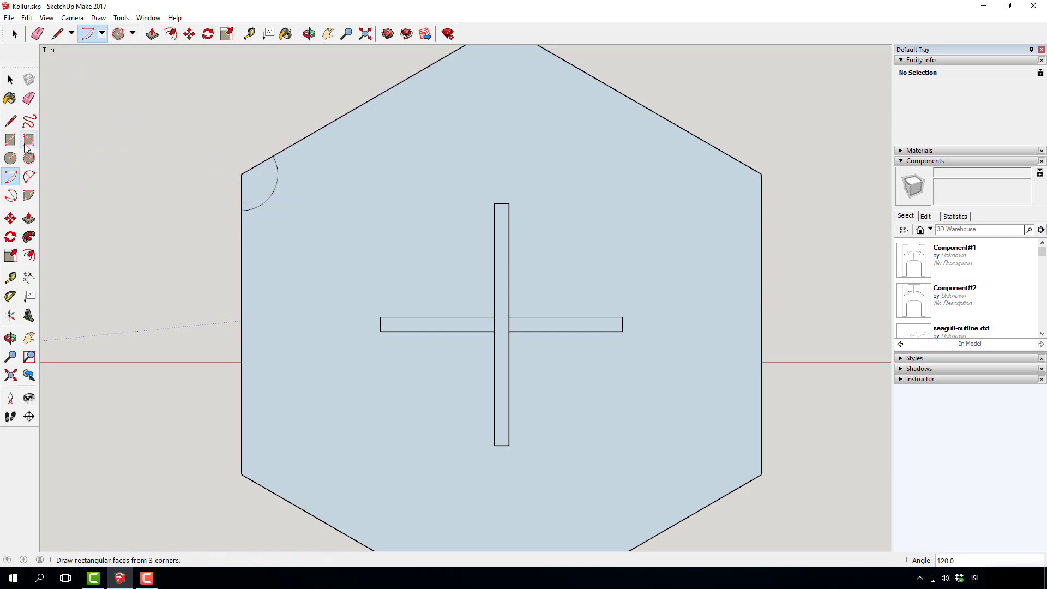
- Draw a two-point arc with a 5 mm bulge towards the corner, joining the end points of the 120° arc
left_click(29, 176)
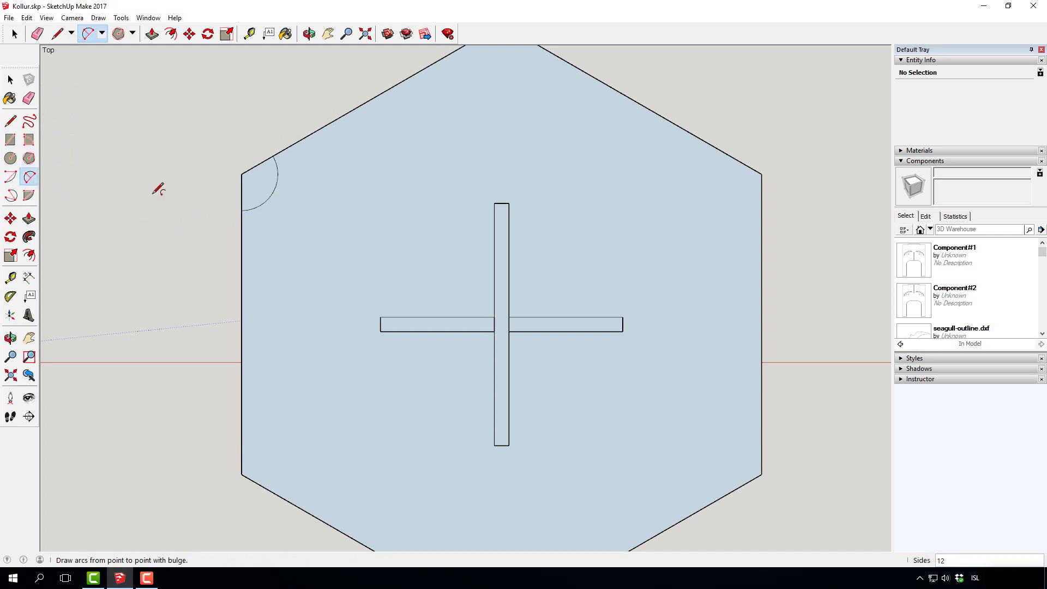
scroll(259, 169, "up", 3)
left_click(287, 143)
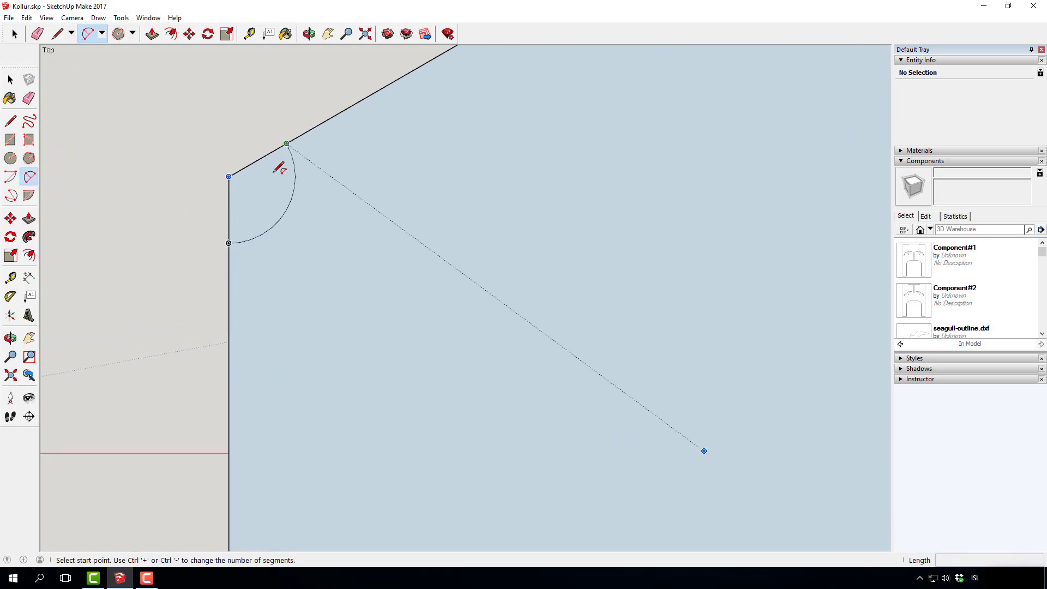
left_click(228, 243)
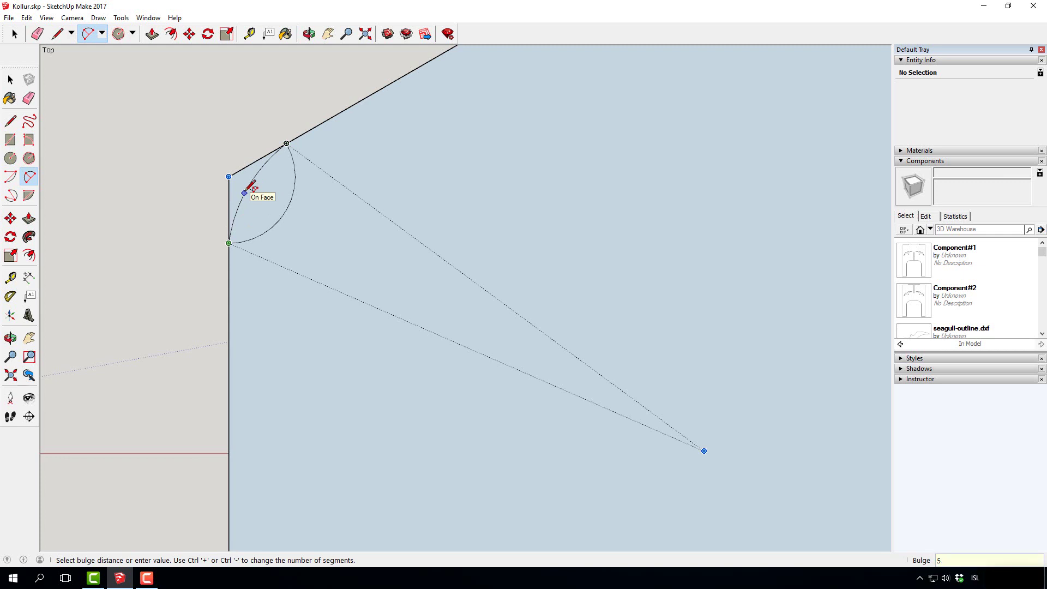
key("Return")
- Delete the sharp corner edges outside the bulged arc and the 120° helper arc, leaving a rounded hexagon corner
left_click(10, 79)
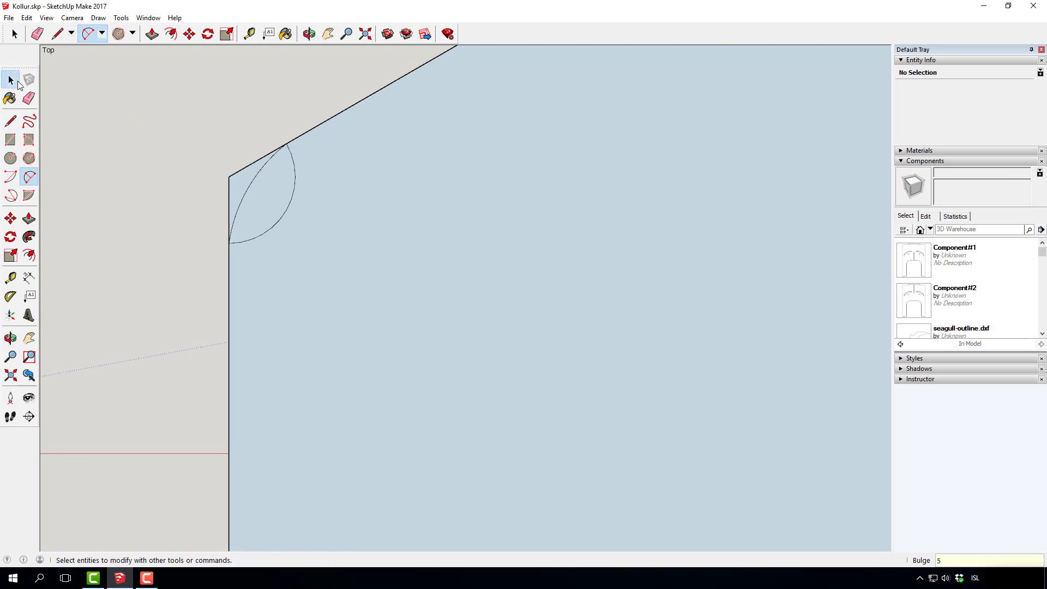
left_click(254, 164)
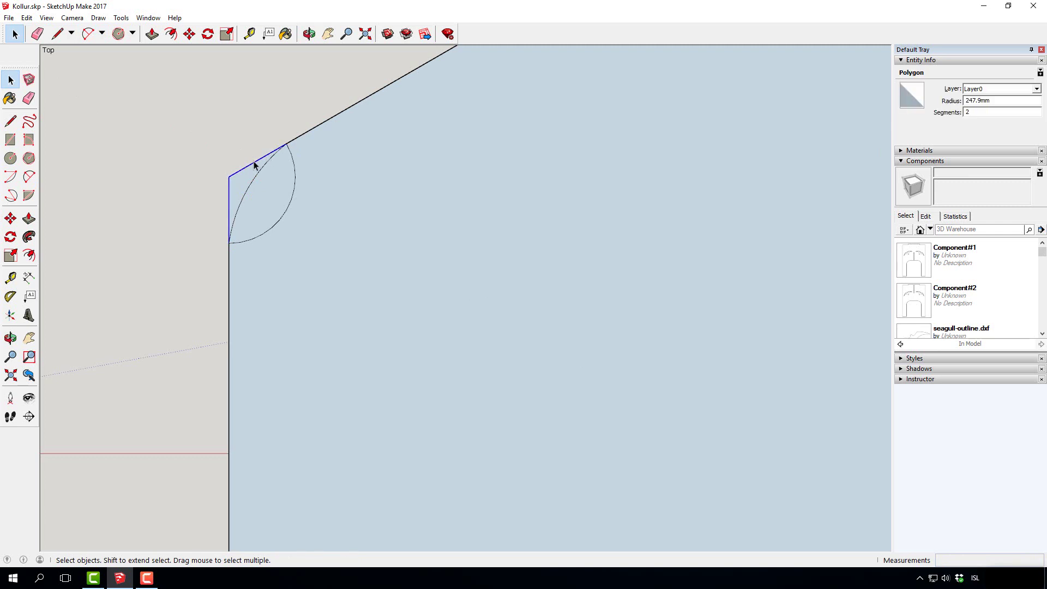
key("Delete")
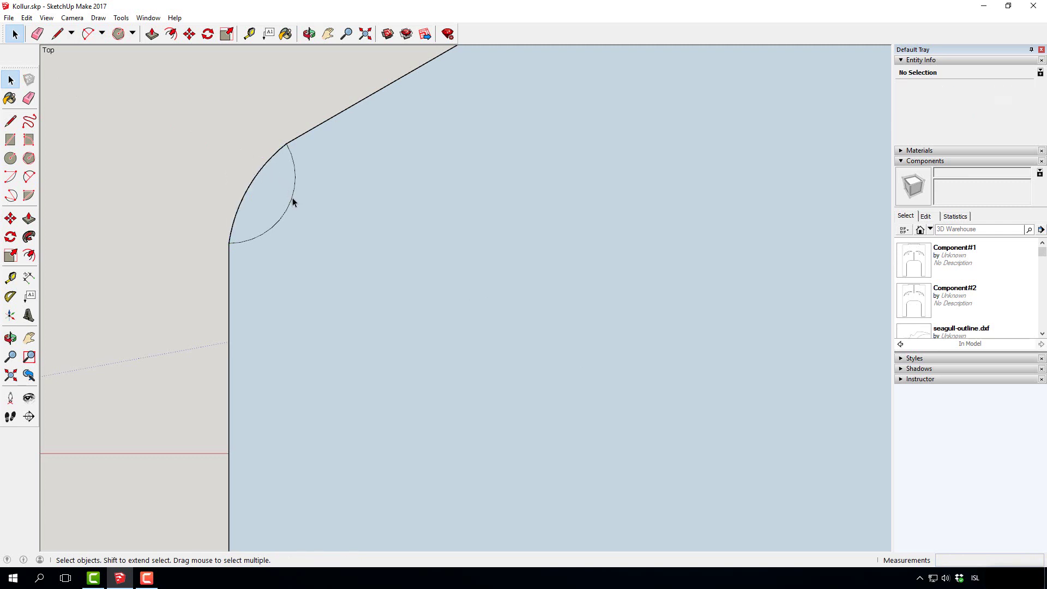
left_click(292, 197)
key("Delete")
scroll(292, 197, "down", 5)
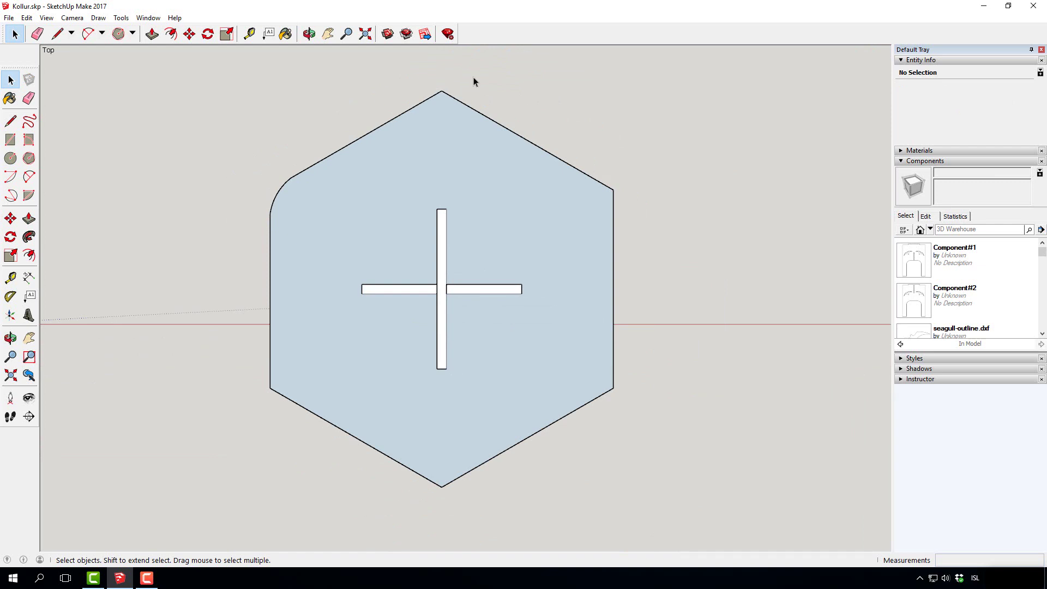
- Draw 120° arcs with a radius of 30 centred on the hexagon's top and upper-right corners, each spanning its two adjacent edges
scroll(473, 82, "up", 3)
type("a")
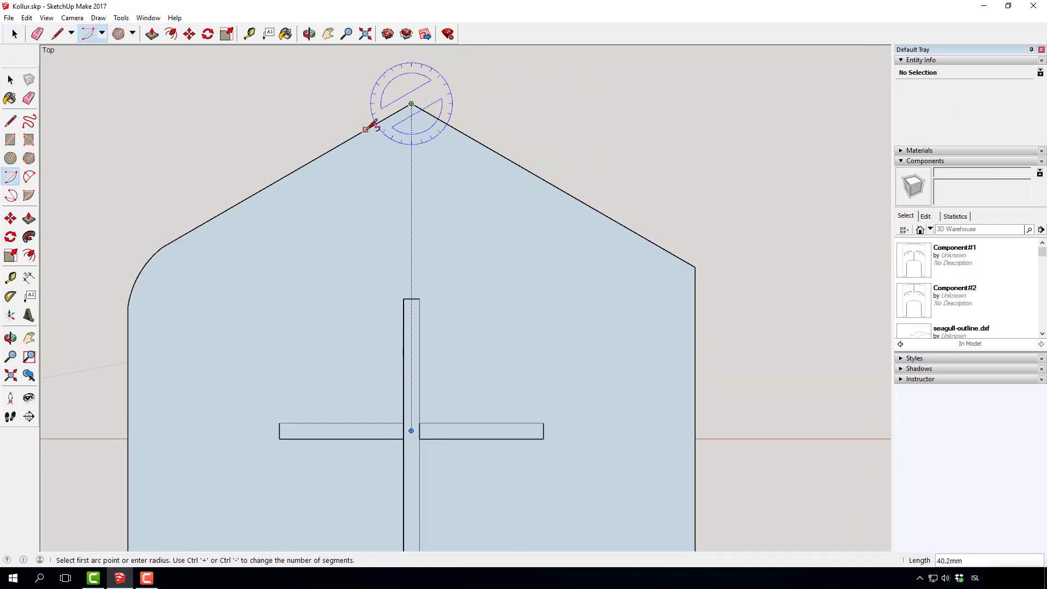
type("30")
key("Return")
left_click(445, 123)
left_click(696, 267)
left_click(696, 306)
- Draw matching 120° arcs centred on the hexagon's lower-right, bottom and lower-left corners
scroll(696, 327, "down", 3)
left_click(696, 388)
left_click(670, 404)
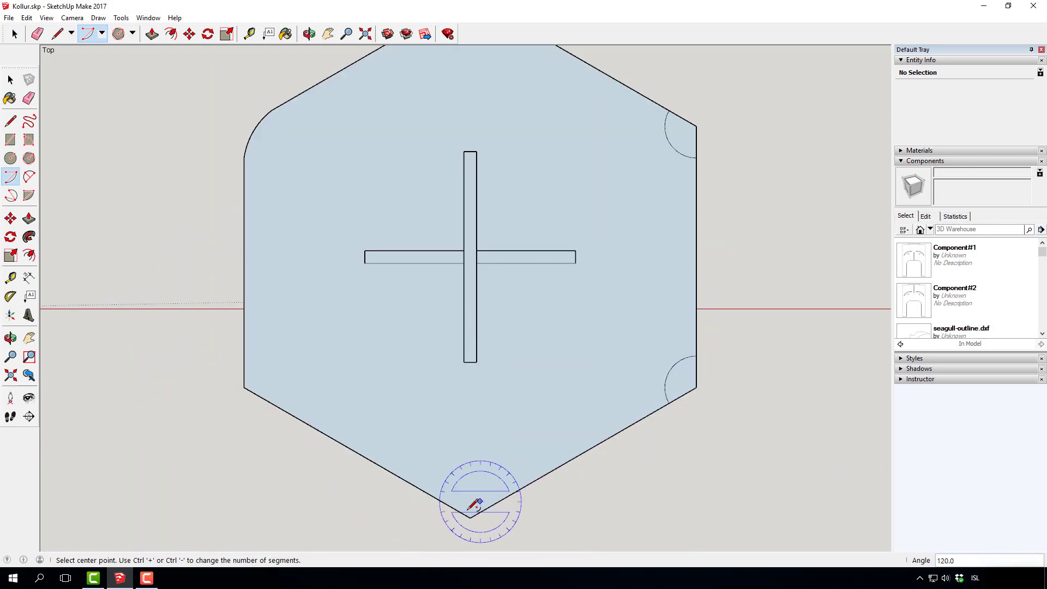
left_click(470, 517)
left_click(497, 501)
left_click(443, 501)
left_click(244, 388)
left_click(272, 403)
left_click(244, 356)
- Draw a two-point arc at the lower-left corner, joining the helper arc's end points and bulging towards the corner
key("a")
left_click(244, 356)
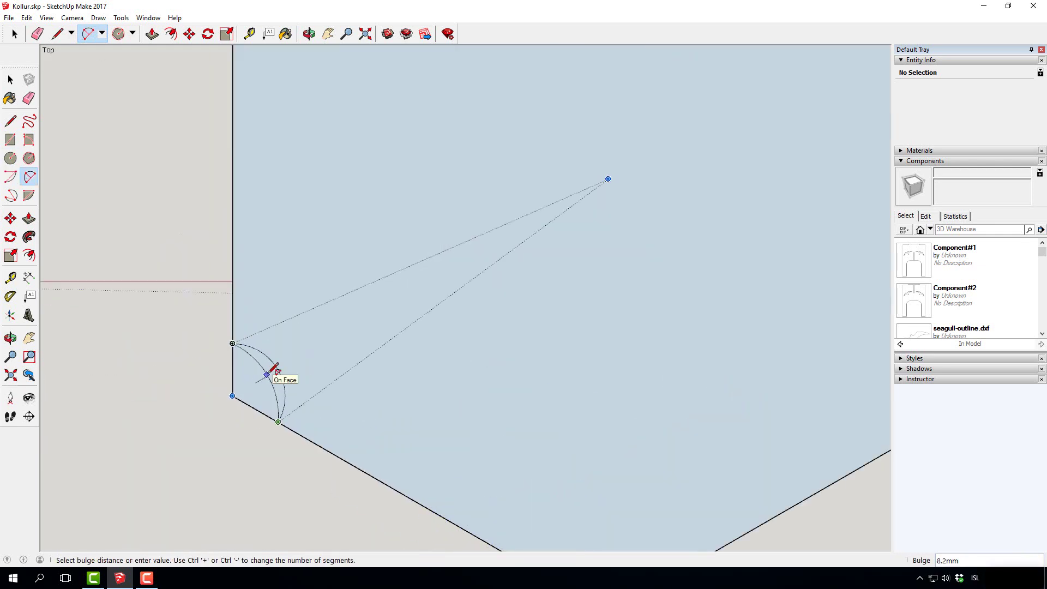
scroll(267, 371, "down", 3)
left_click(10, 177)
left_click(249, 353)
left_click(28, 177)
left_click(249, 354)
left_click(273, 395)
left_click(255, 377)
- Join the helper arcs' end points at the bottom and lower-right corners with two-point arcs bulging towards the corners
left_click(423, 481)
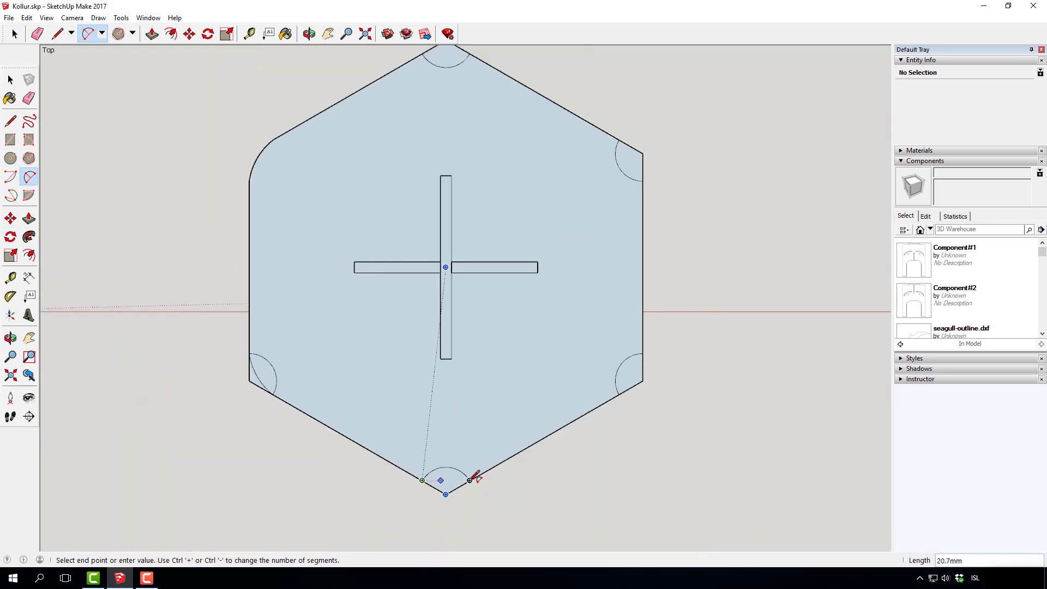
left_click(470, 481)
left_click(445, 485)
left_click(650, 297)
left_click(608, 367)
left_click(626, 339)
- Add the same outward-bulging two-point arcs across the helper arcs at the upper-right and top corners
left_click(641, 275)
left_click(609, 217)
left_click(629, 244)
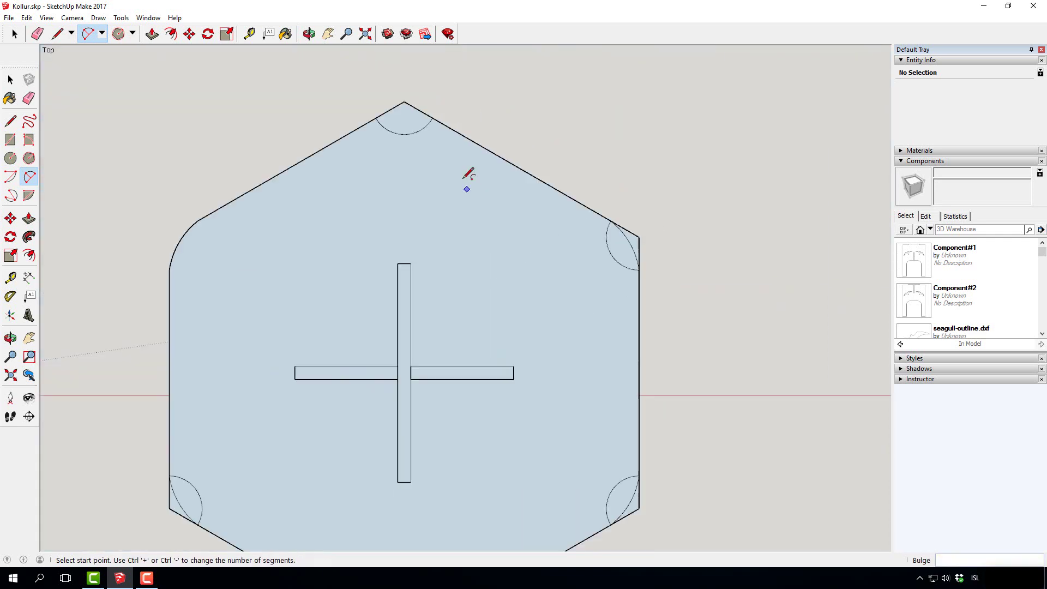
scroll(435, 123, "up", 2)
left_click(434, 117)
left_click(355, 117)
left_click(398, 107)
- Delete the sharp corner edges and helper arcs at the five remaining corners, leaving a fully rounded hexagon
key("space")
scroll(714, 203, "down", 3)
left_click(515, 140)
key("Delete")
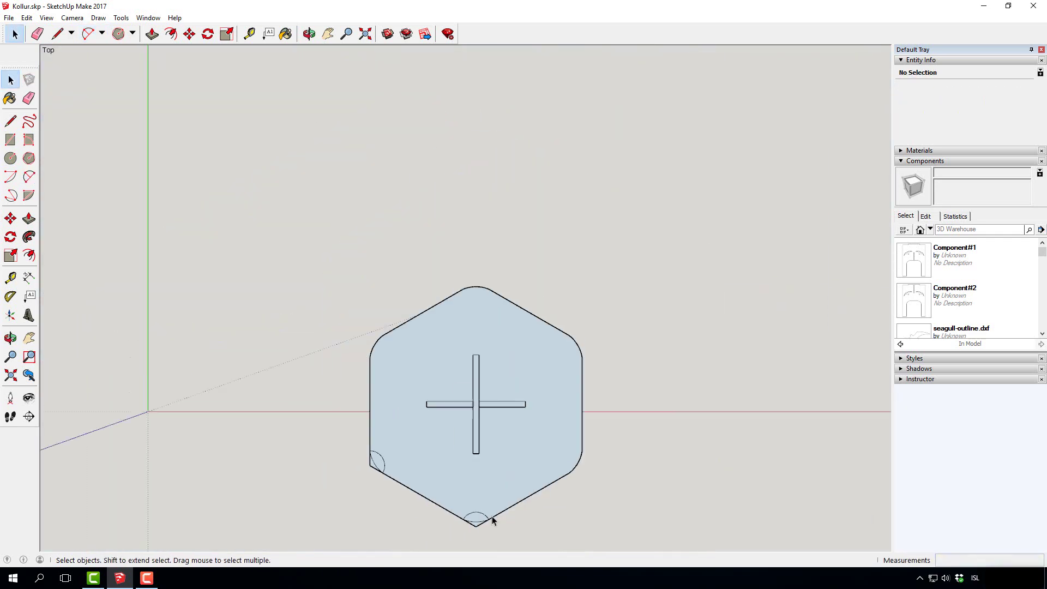
scroll(496, 532, "up", 3)
left_click(469, 512)
key("Delete")
left_click(464, 489)
key("Delete")
left_click(271, 407)
key("Delete")
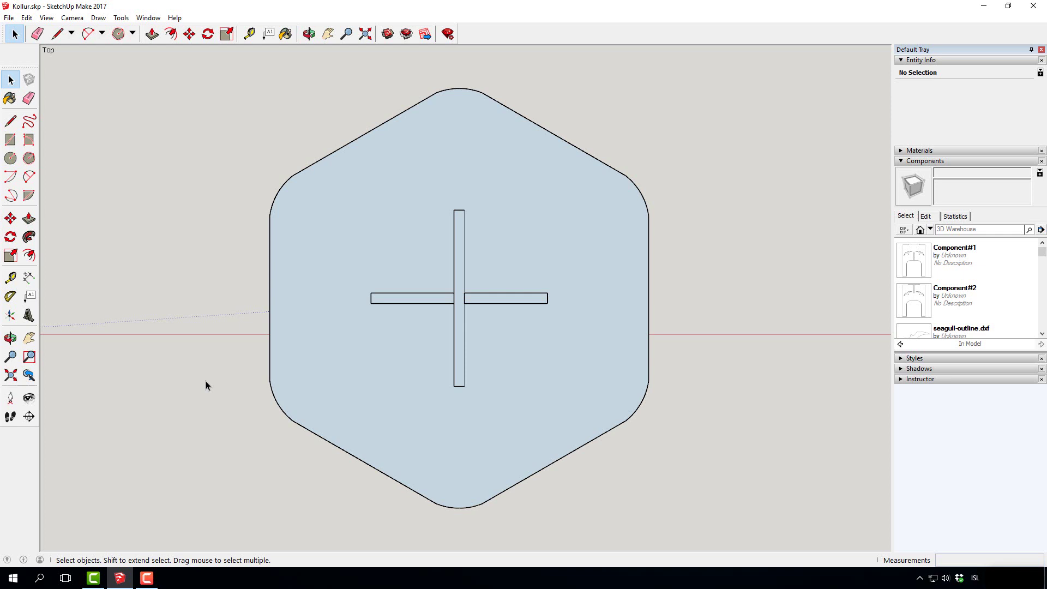
left_click(147, 579)
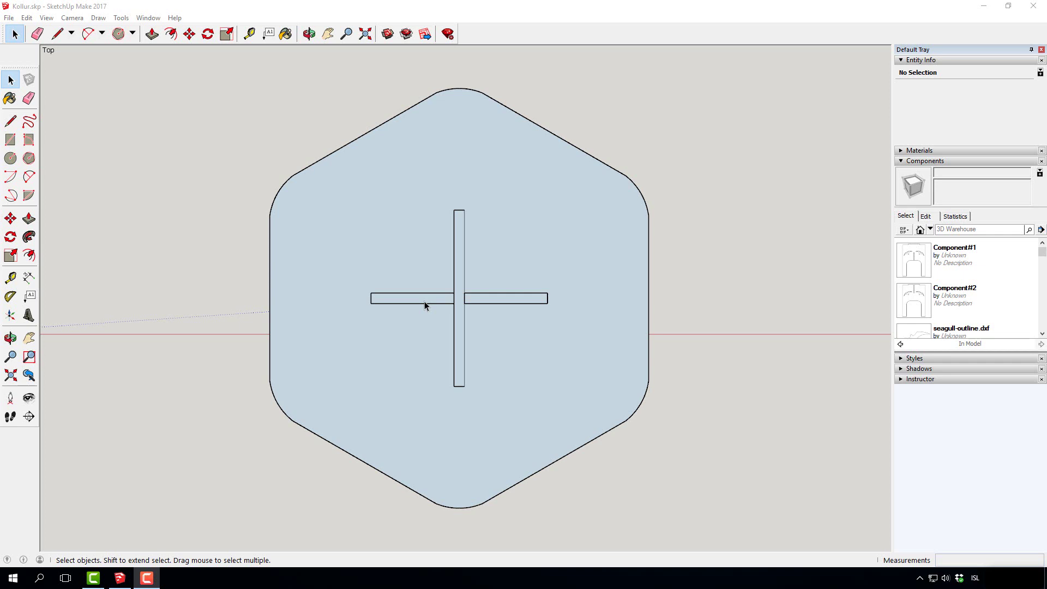
- Trace the outline of the crossed panel tabs onto the hexagon face with lines from corner to corner
left_click(10, 121)
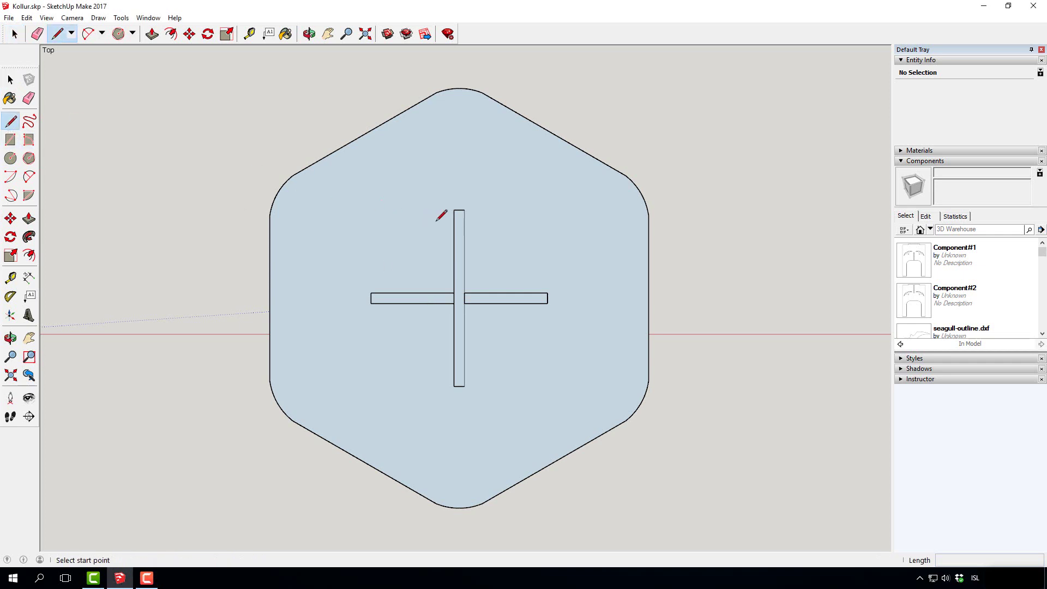
left_click(454, 210)
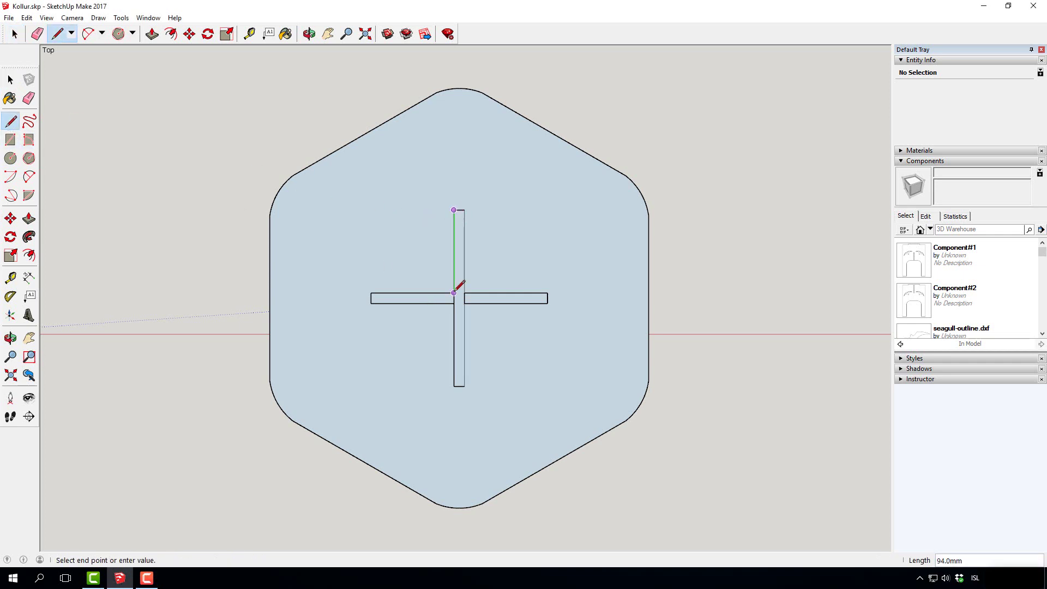
left_click(371, 292)
left_click(456, 303)
left_click(459, 385)
left_click(465, 386)
left_click(464, 303)
left_click(547, 303)
left_click(464, 293)
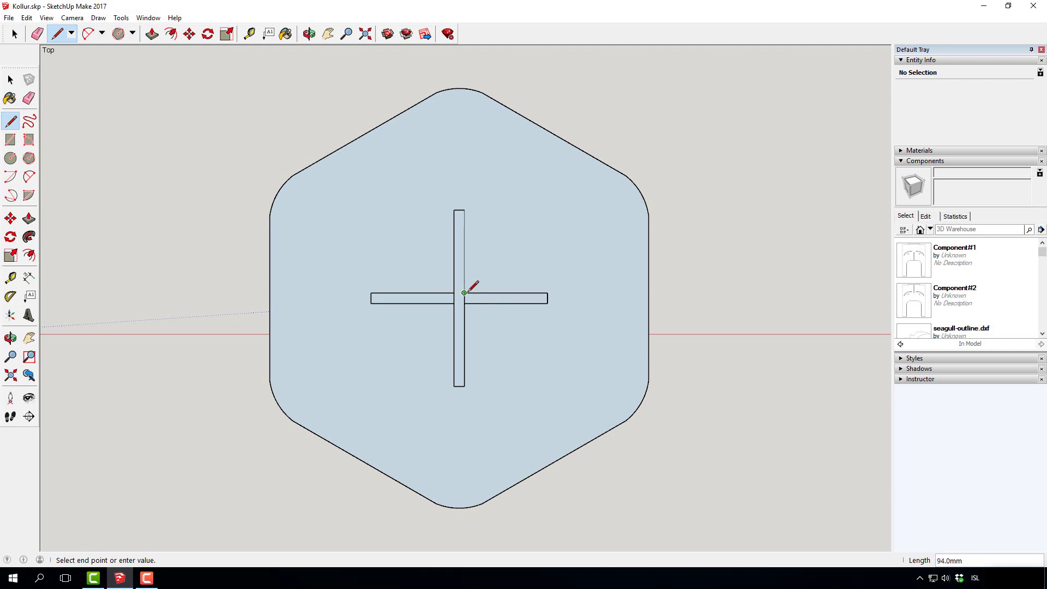
left_click(464, 209)
left_click(445, 210)
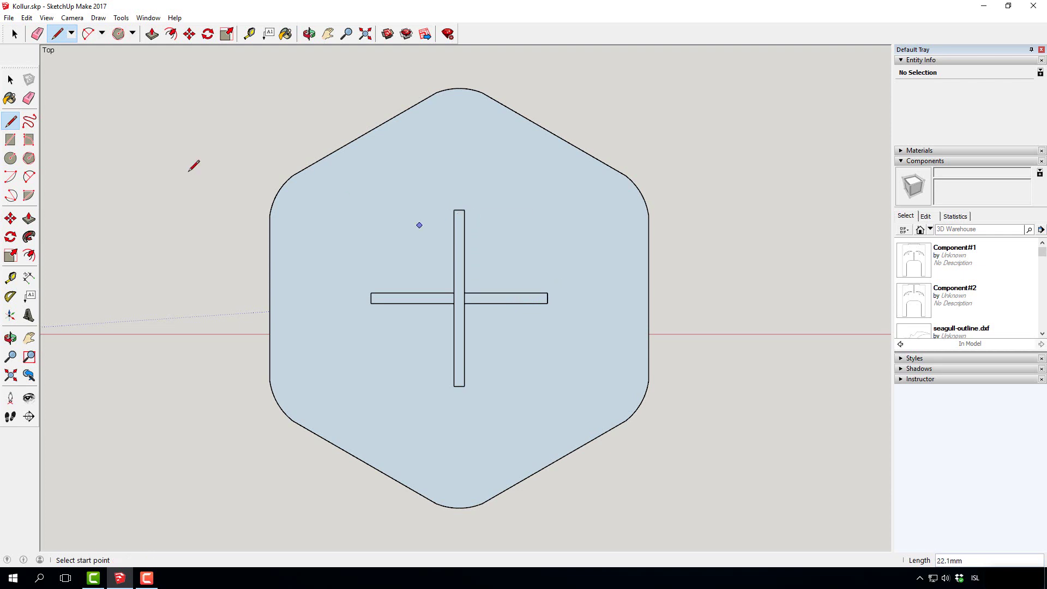
- Close the cross outline with a 12 mm line across the upper end of its vertical arm
left_click(10, 80)
left_click(459, 240)
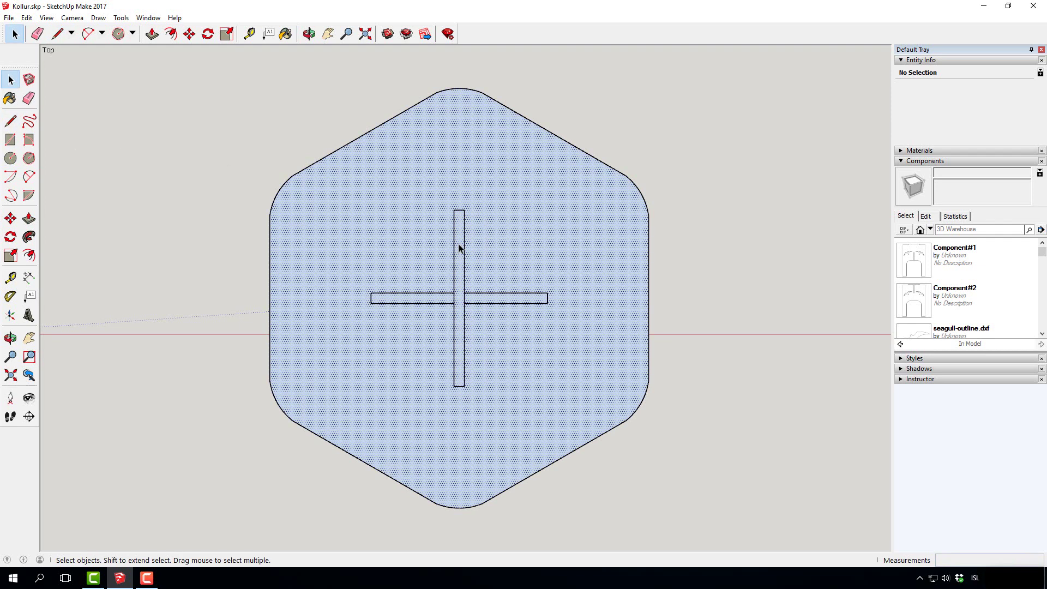
left_click(10, 120)
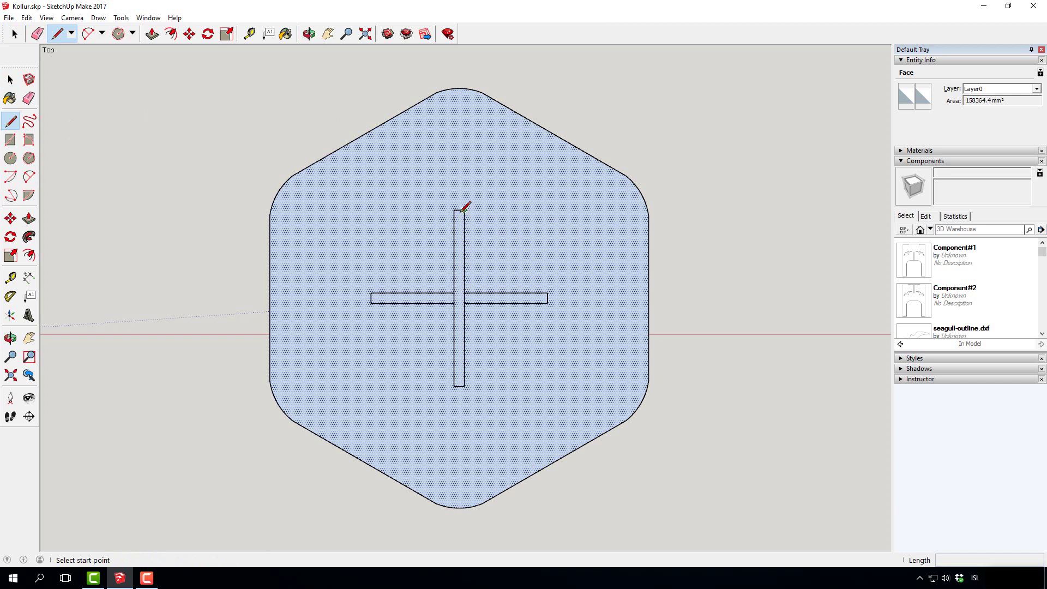
left_click(464, 211)
left_click(455, 210)
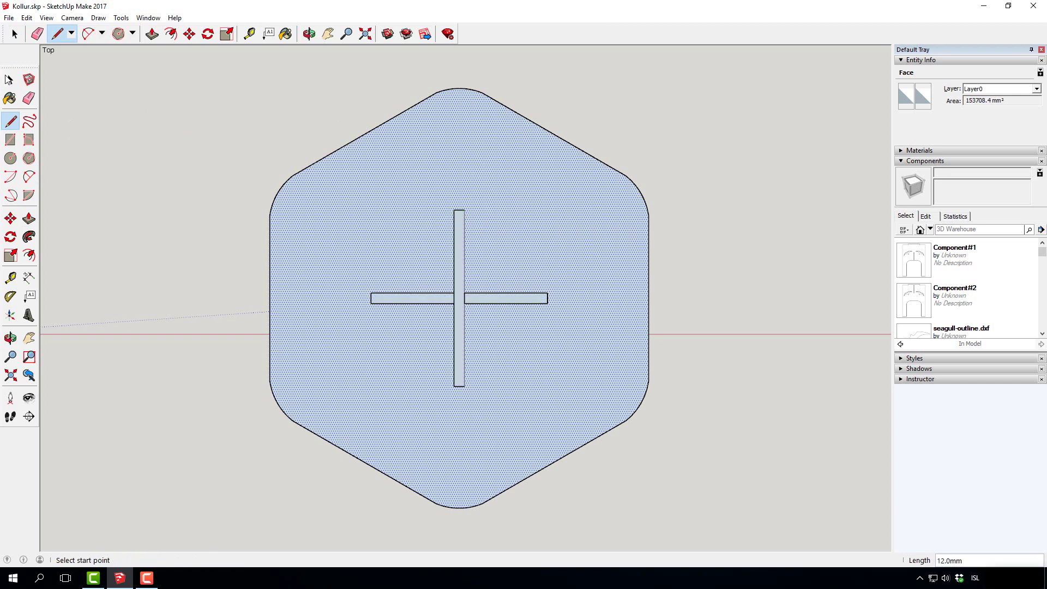
- Delete the cross-shaped face inside the traced outline to open the slots in the seat
left_click(7, 78)
left_click(126, 98)
left_click(457, 252)
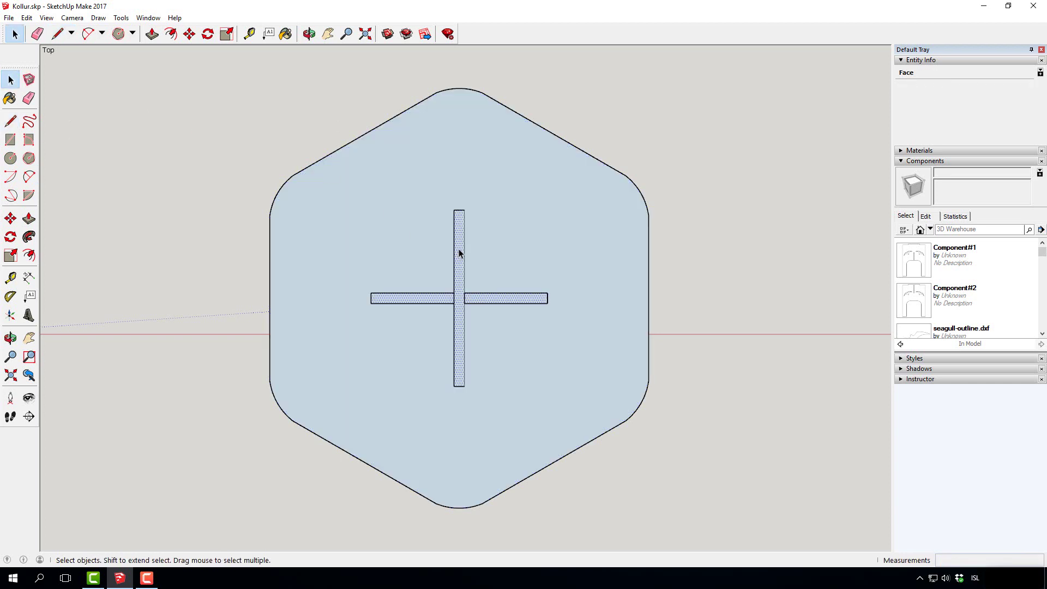
key("Delete")
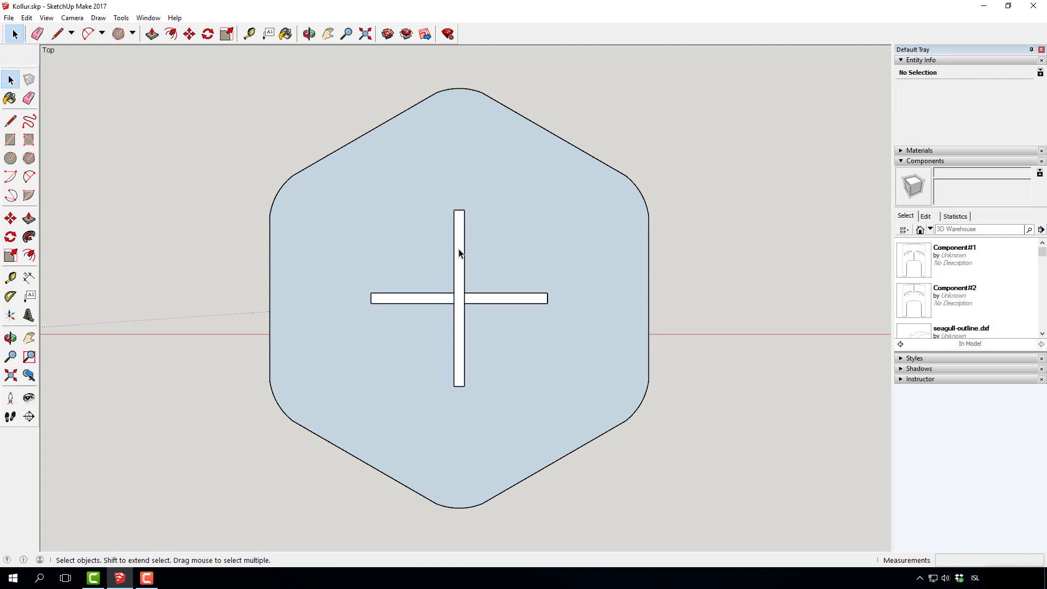
- Push/Pull the underside of the seat face 12 mm downward to give the seat its thickness
left_click(11, 338)
left_click_drag(245, 402, 624, 131)
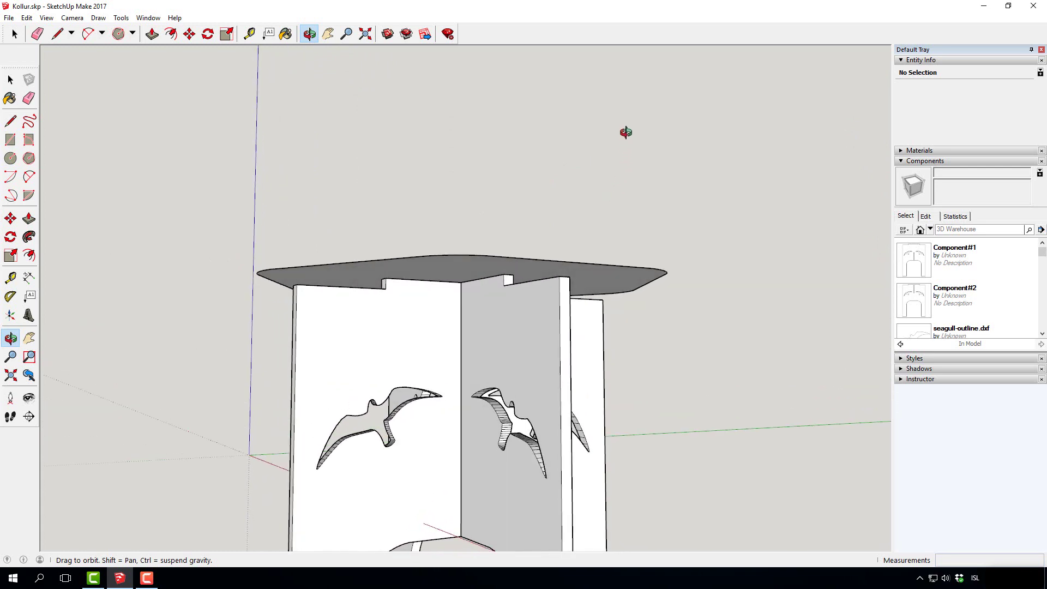
left_click(34, 219)
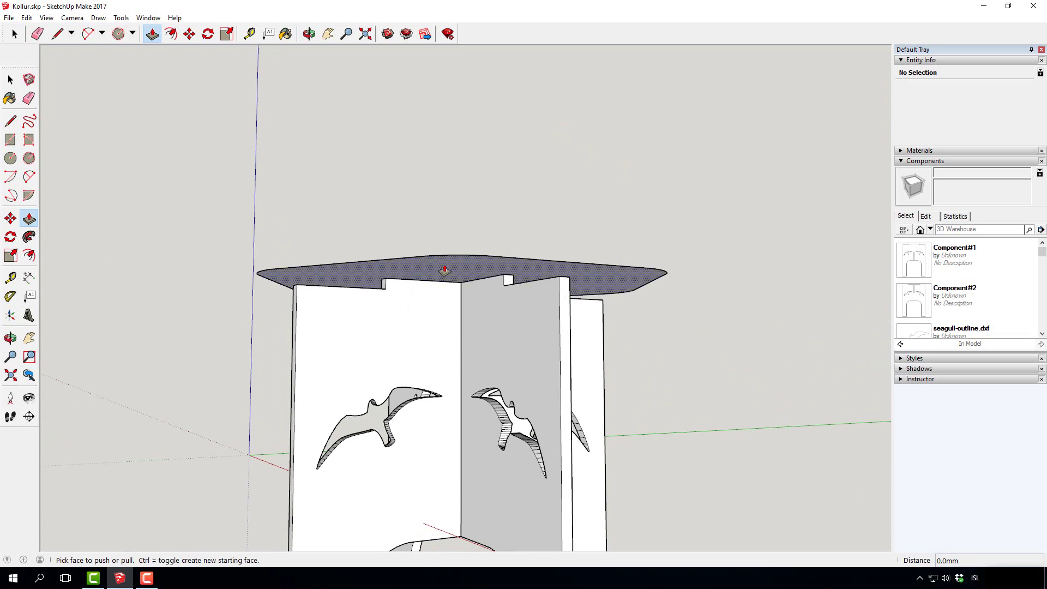
left_click_drag(445, 271, 452, 277)
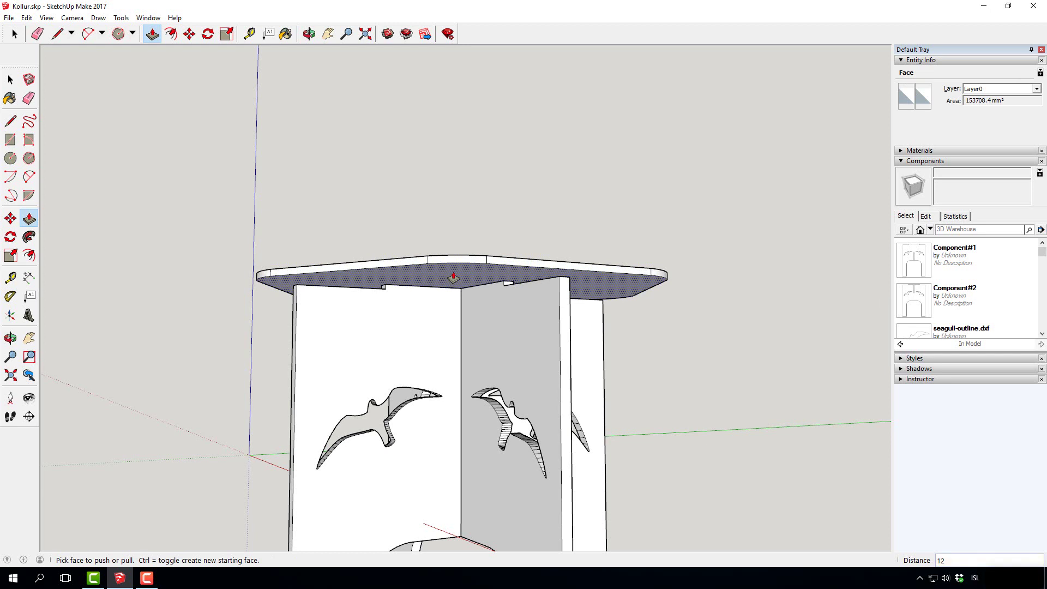
type("12")
key("Return")
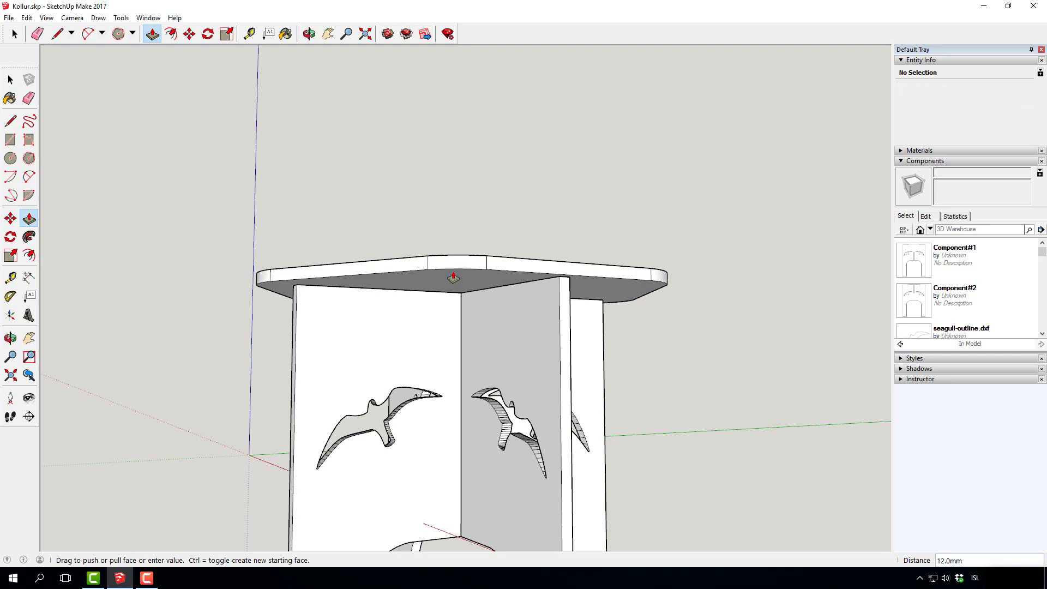
- Select all of the seat's geometry without the panels and make it a component
left_click(10, 80)
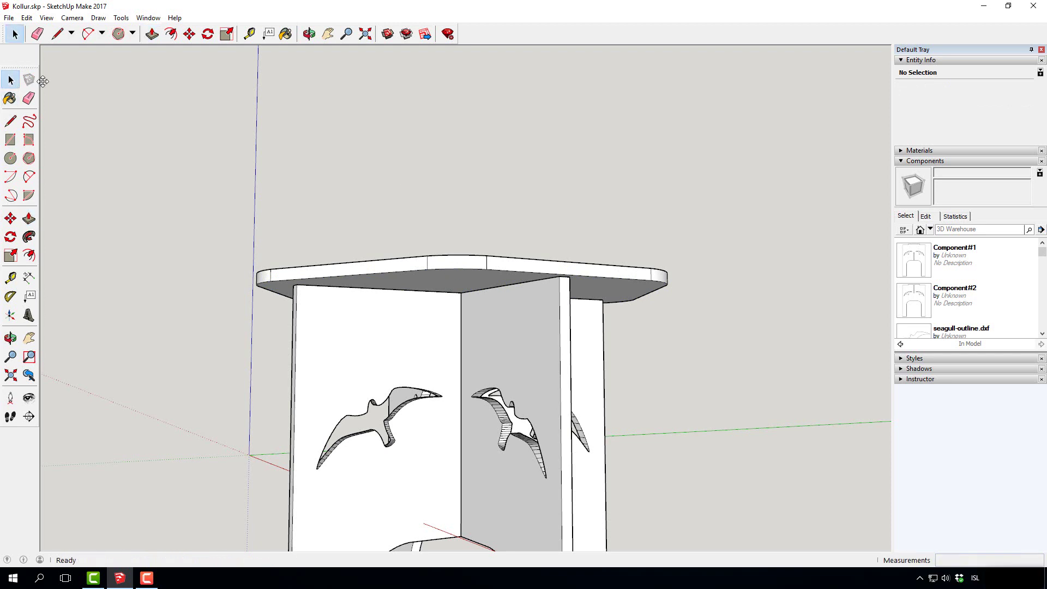
scroll(158, 163, "down", 2)
scroll(222, 205, "down", 1)
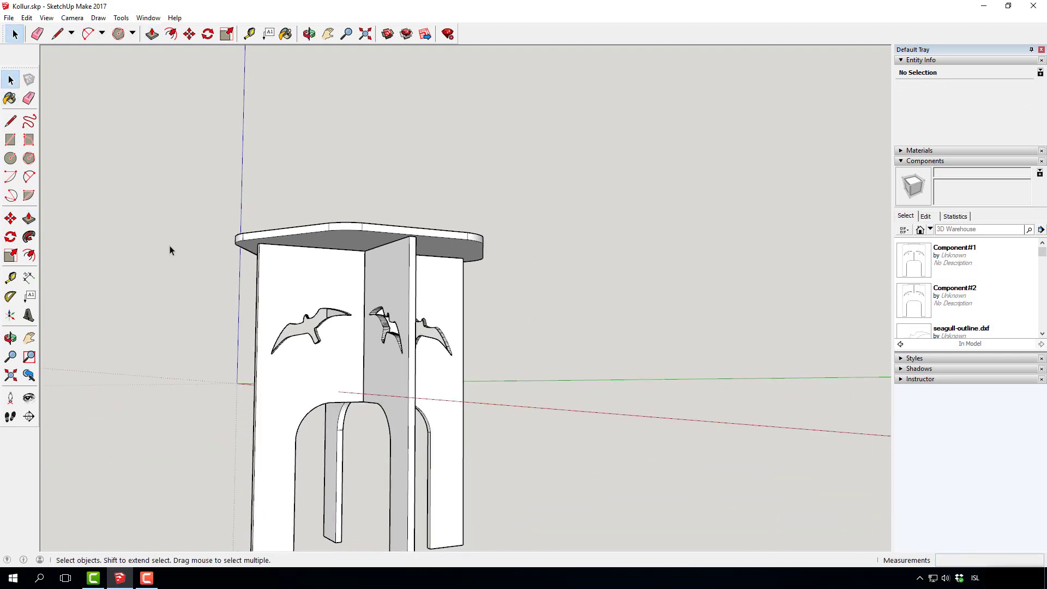
left_click(10, 338)
left_click_drag(280, 205, 360, 469)
left_click(10, 80)
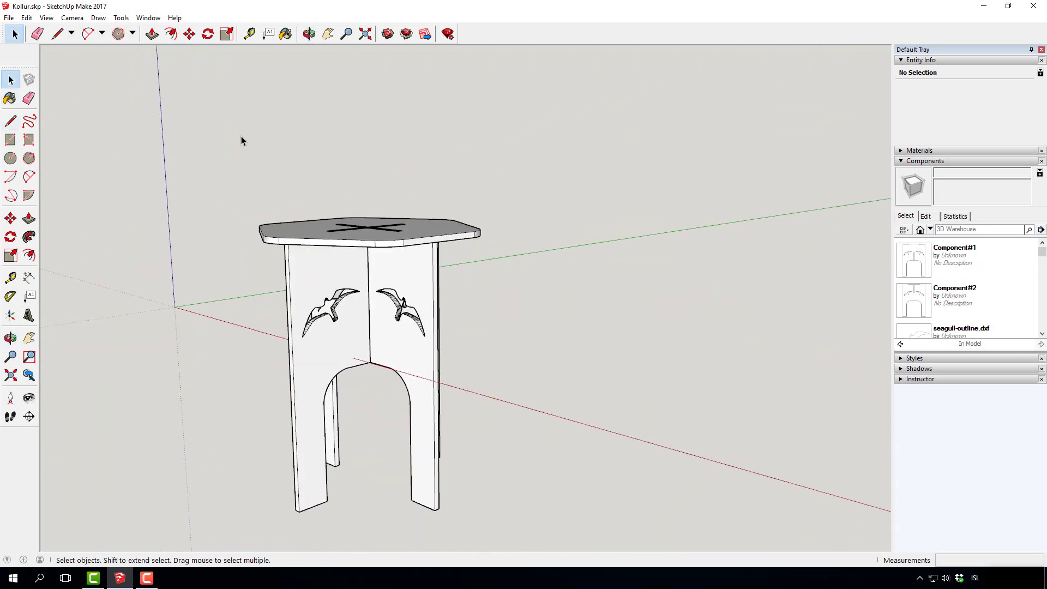
left_click_drag(205, 125, 529, 279)
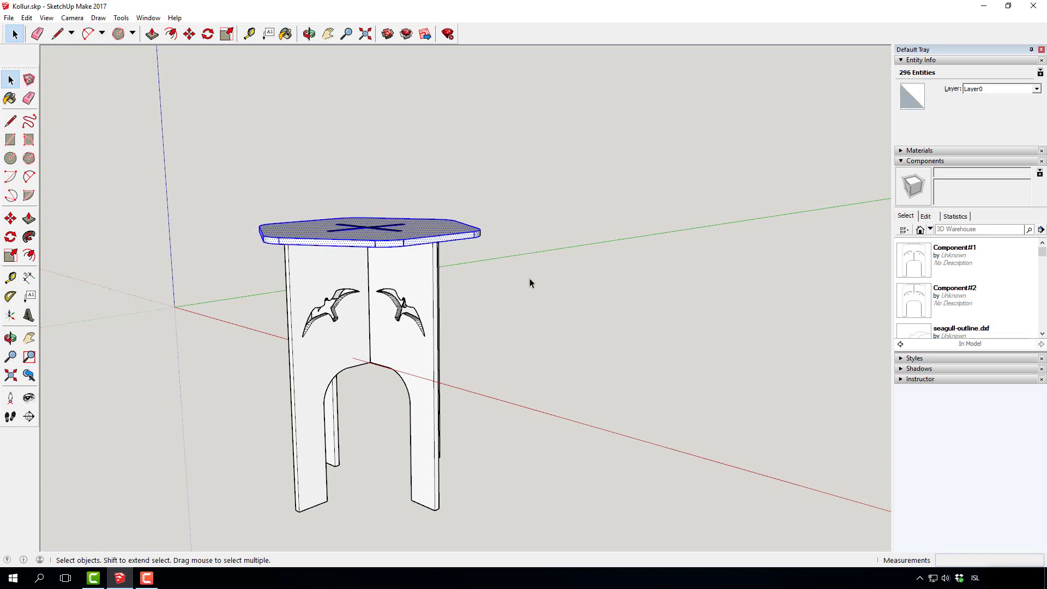
left_click(29, 80)
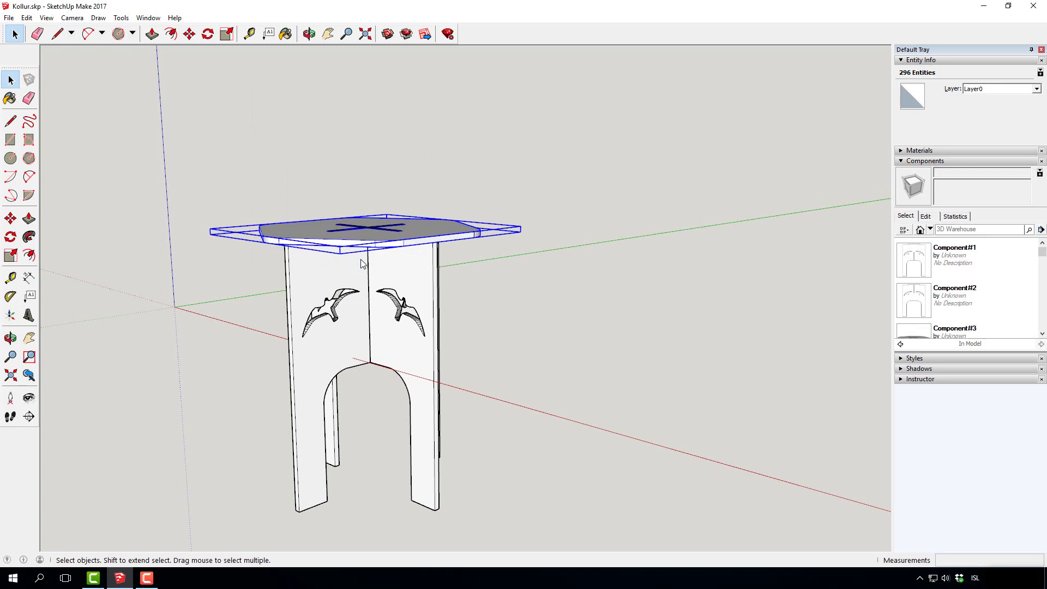
left_click(118, 124)
scroll(299, 381, "up", 3)
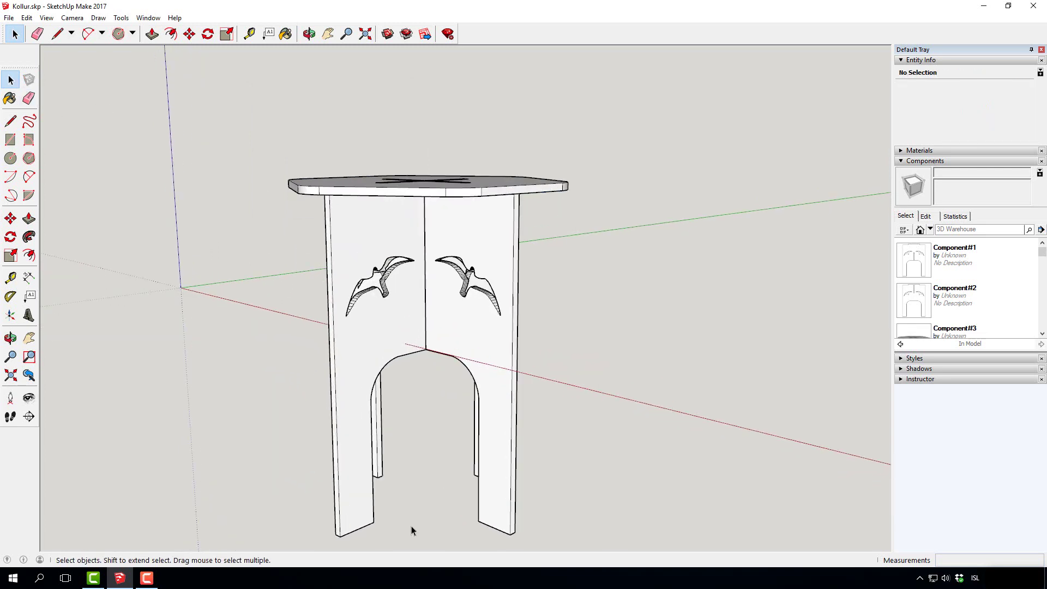
middle_click_drag(411, 527, 312, 380)
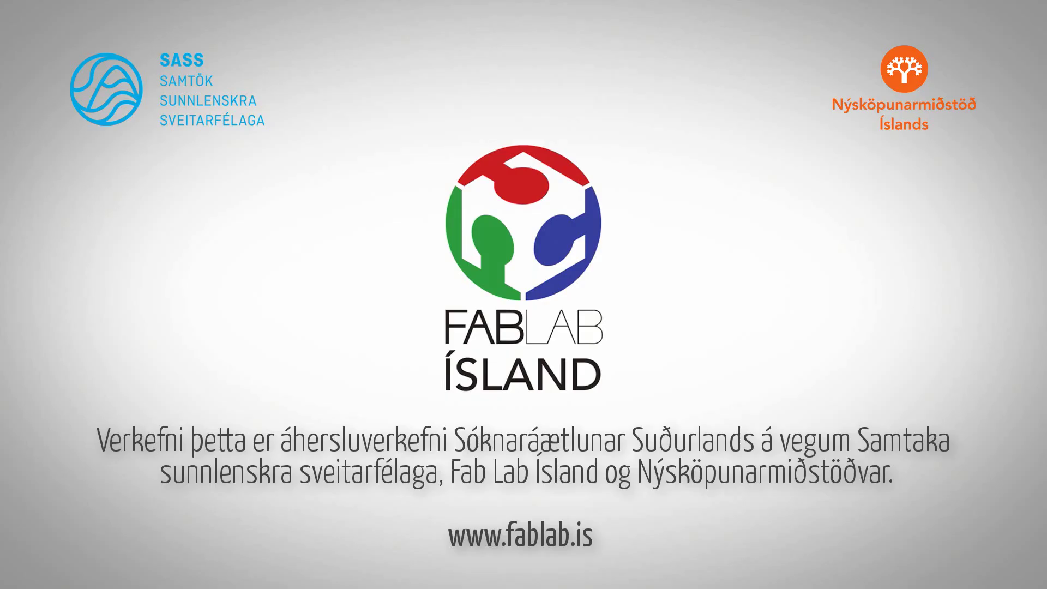